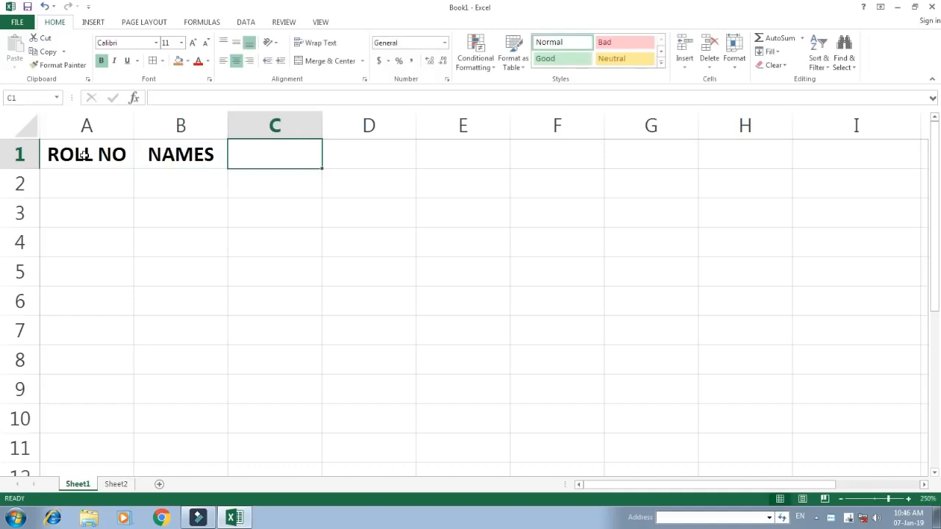
# Enter the subject headings MATH, HINDI, ENGLISH and SCIENCE in cells C1 to F1
pyautogui.press('BackSpace')
pyautogui.press('BackSpace')
pyautogui.write('H')
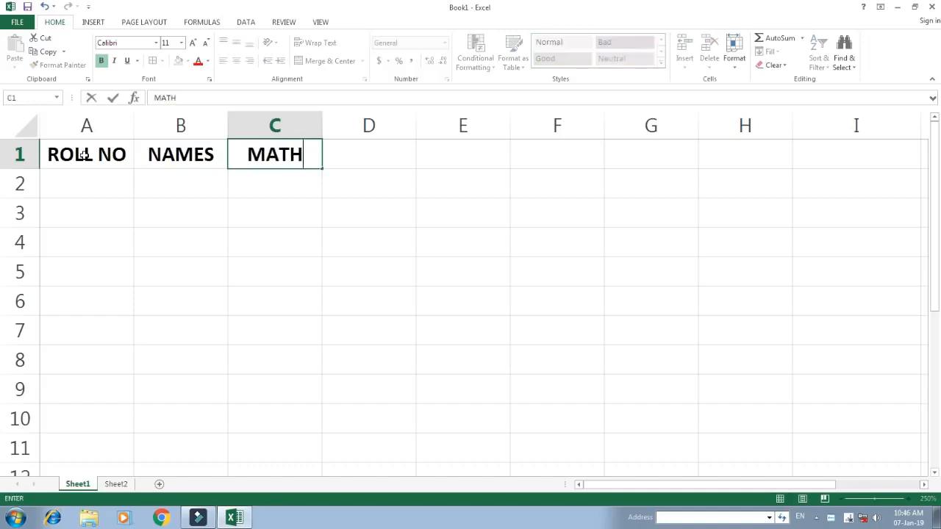
pyautogui.press('Tab')
pyautogui.write('HINDI')
pyautogui.press('Tab')
pyautogui.write('ENGLISH')
pyautogui.press('Tab')
pyautogui.write('SCINCE')
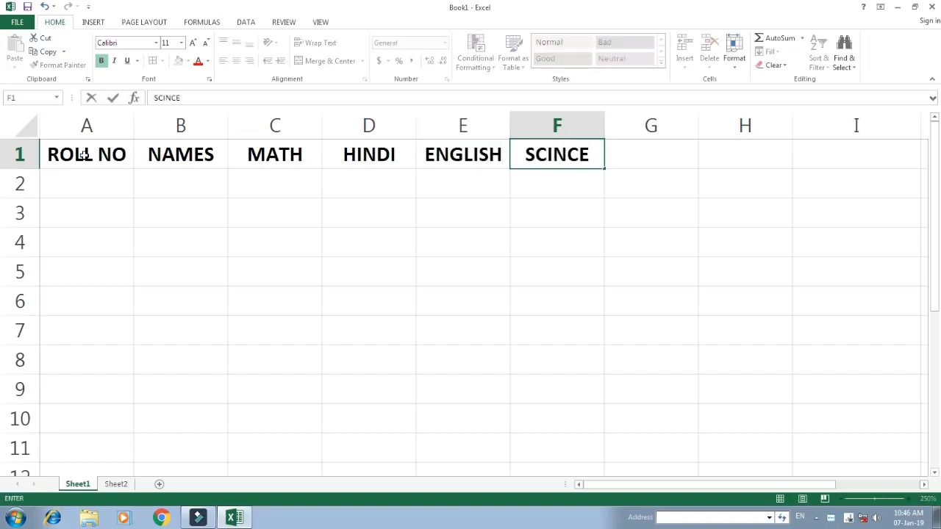
pyautogui.press('BackSpace')
pyautogui.press('BackSpace')
pyautogui.press('BackSpace')
pyautogui.press('BackSpace')
pyautogui.write('IENCE')
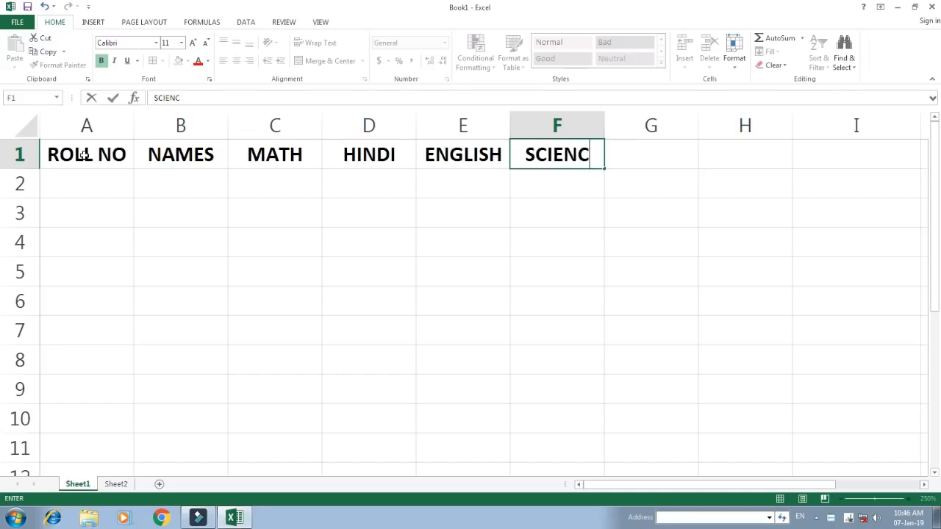
# Enter the headings S.S.T, TOTAL and PERCENTAGE in cells G1 to I1
pyautogui.press('Tab')
pyautogui.write('S..')
pyautogui.write('S')
pyautogui.press('BackSpace')
pyautogui.press('BackSpace')
pyautogui.write('S.T')
pyautogui.press('Tab')
pyautogui.write('TOTAL')
pyautogui.press('Tab')
pyautogui.write('PERCENTAGE')
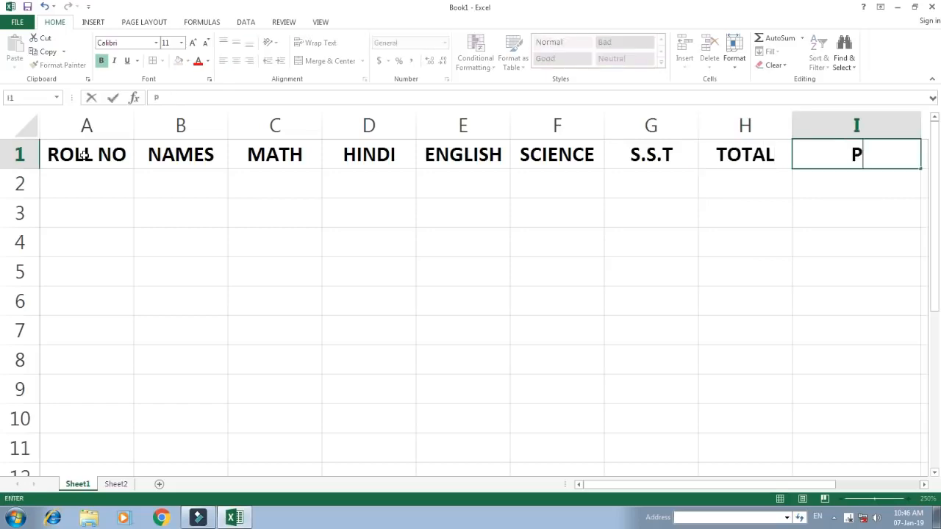
# Complete the header row with RESULT, GRADE and DIVISION in cells J1 to L1
pyautogui.press('Tab')
pyautogui.write('RESULT')
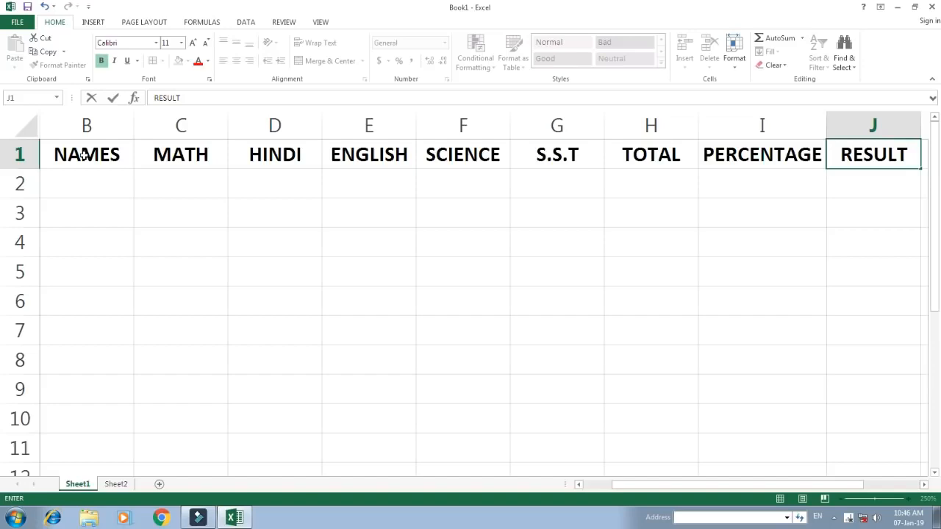
pyautogui.press('Tab')
pyautogui.write('GRADE')
pyautogui.press('Tab')
pyautogui.write('DIVISION')
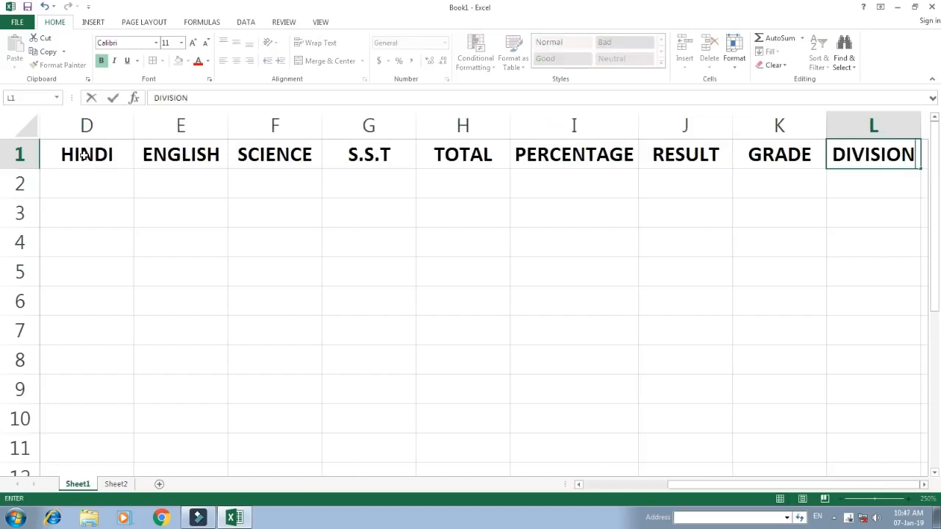
pyautogui.press('Return')
# Enter 101 as the first roll number in cell A2
pyautogui.press('Left')
pyautogui.press('Left')
pyautogui.press('Left')
pyautogui.press('Left')
pyautogui.press('Left')
pyautogui.press('Left')
pyautogui.press('Left')
pyautogui.press('Left')
pyautogui.press('Left')
pyautogui.press('Left')
pyautogui.press('Left')
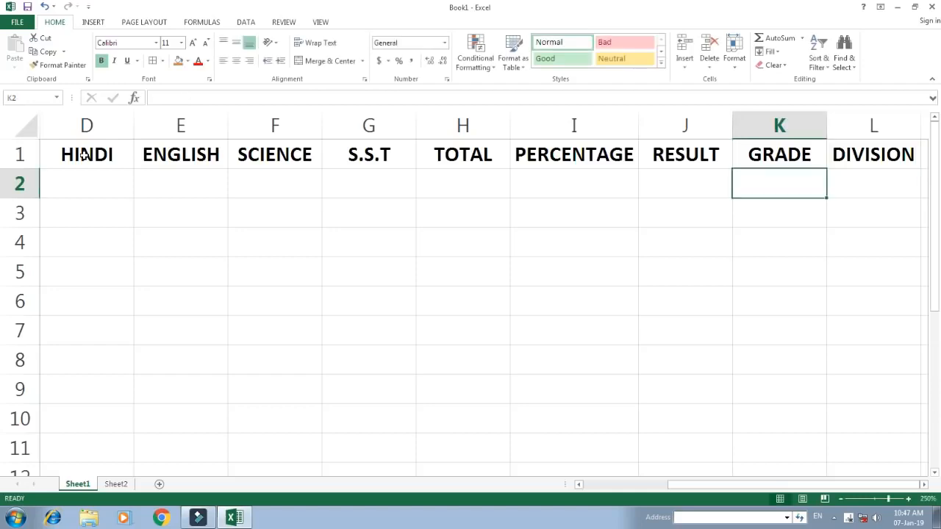
pyautogui.press('Right')
pyautogui.press('Left')
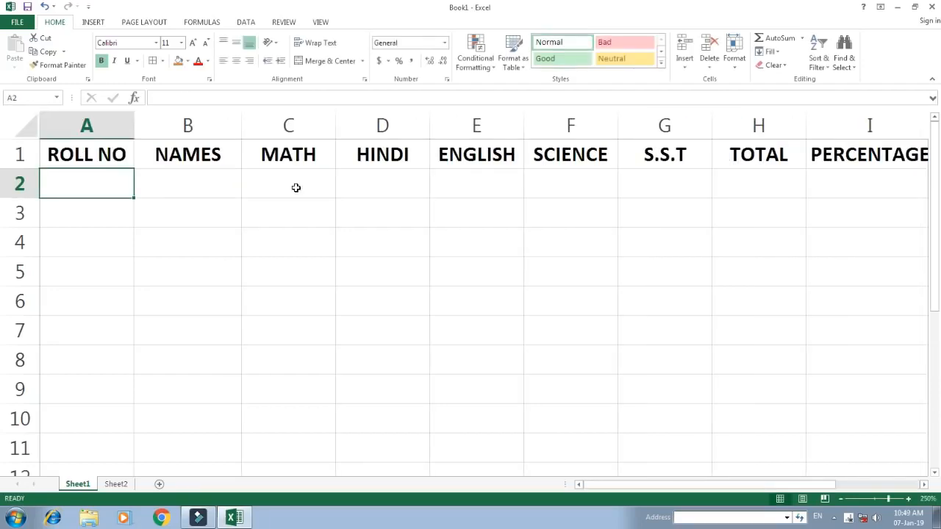
pyautogui.write('101')
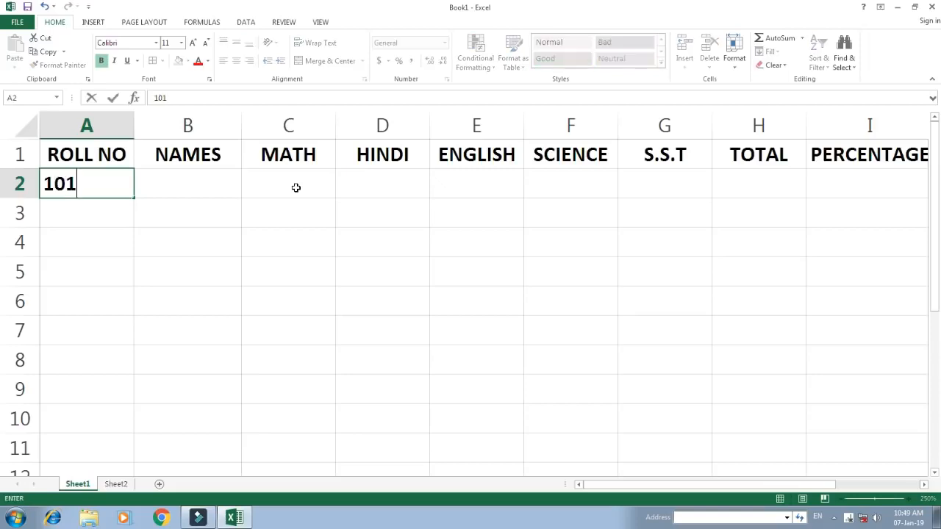
pyautogui.press('Return')
pyautogui.press('Up')
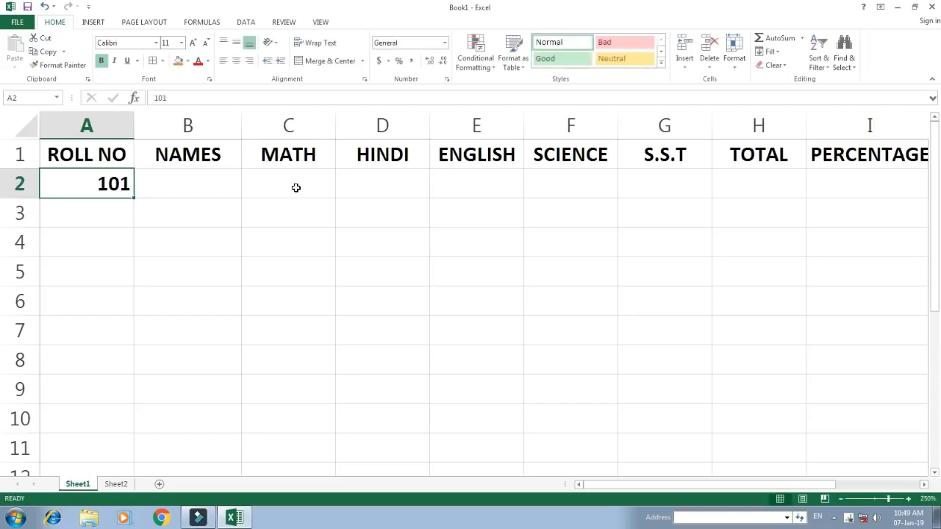
# Fill the roll numbers from A2 down to A11 as a linear column series with a step value of 1
pyautogui.hotkey('shift', 'Down')
pyautogui.hotkey('shift', 'Down')
pyautogui.hotkey('shift', 'Down')
pyautogui.hotkey('shift', 'Down')
pyautogui.hotkey('shift', 'Down')
pyautogui.hotkey('shift', 'Down')
pyautogui.hotkey('shift', 'Down')
pyautogui.hotkey('shift', 'Down')
pyautogui.hotkey('shift', 'Down')
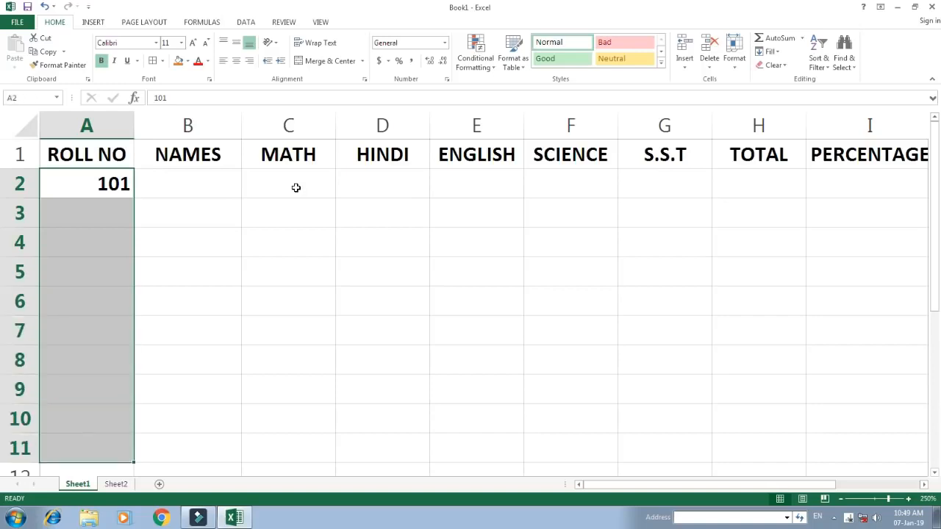
pyautogui.hotkey('alt', 'e')
pyautogui.press('i')
pyautogui.press('s')
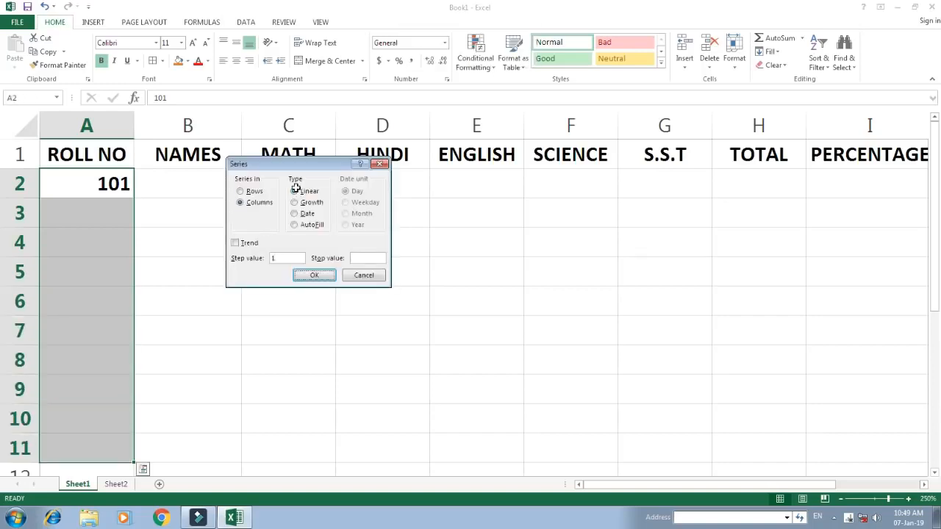
pyautogui.press('Return')
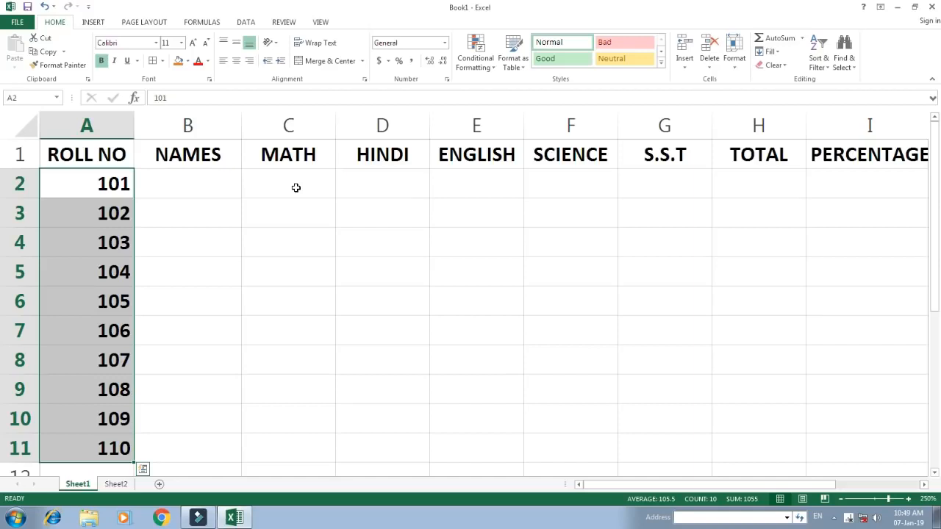
# Enter the first three students' names in cells B2 to B4 of the NAMES column
pyautogui.press('Right')
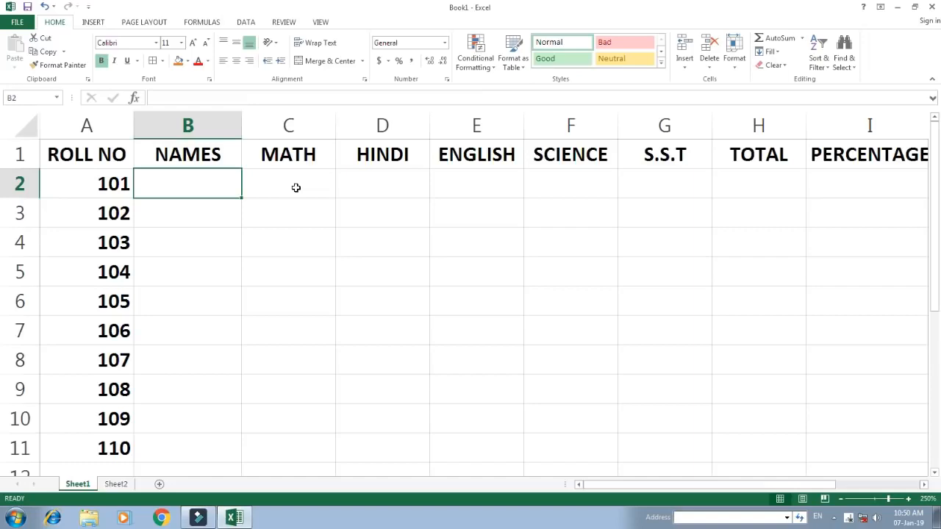
pyautogui.write('RAKESH')
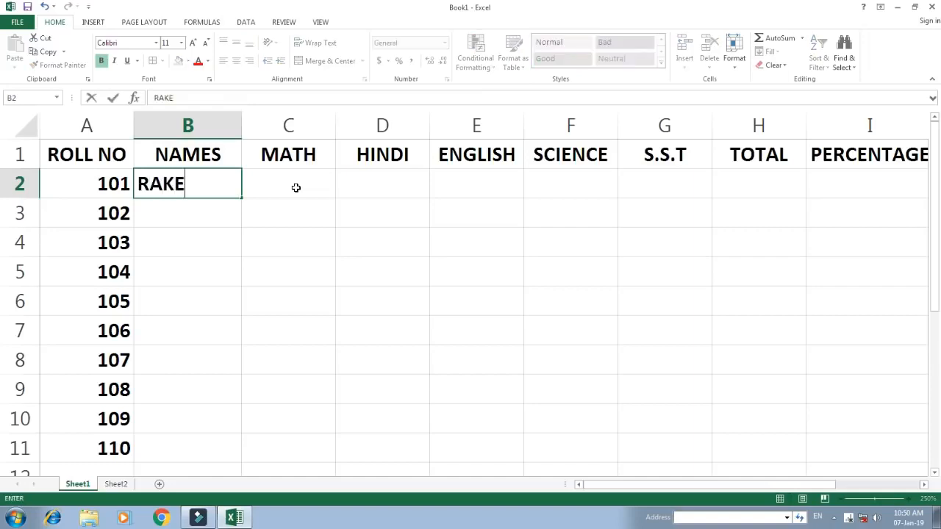
pyautogui.press('Return')
pyautogui.write('DEE')
pyautogui.write('PAJ')
pyautogui.press('BackSpace')
pyautogui.write('K')
pyautogui.press('Return')
pyautogui.write('SURESH')
pyautogui.press('Return')
# Enter the next four students' names in cells B5 to B8 of the NAMES column
pyautogui.write('MANISH')
pyautogui.press('Return')
pyautogui.write('ARVIND')
pyautogui.press('Return')
pyautogui.write('PRAKA')
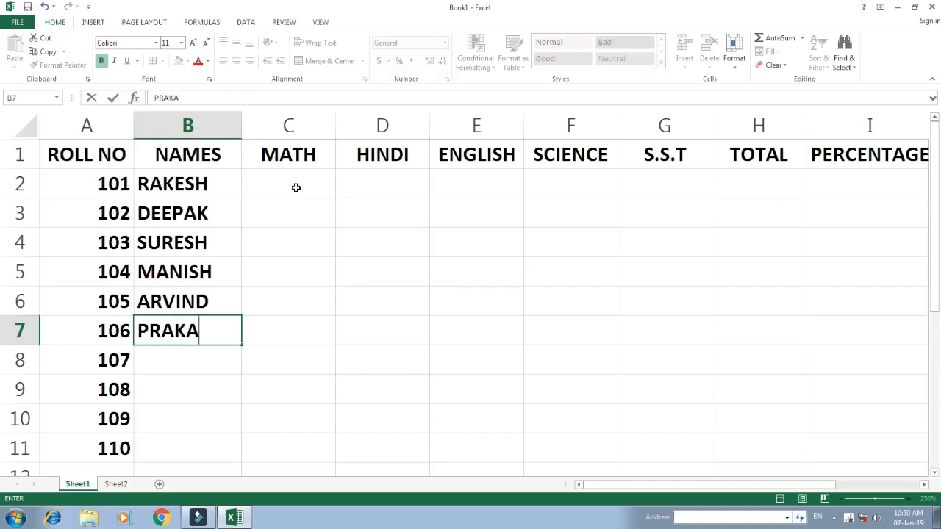
pyautogui.write('SH')
pyautogui.press('Return')
pyautogui.write('DEC')
pyautogui.press('BackSpace')
pyautogui.write('VENDER')
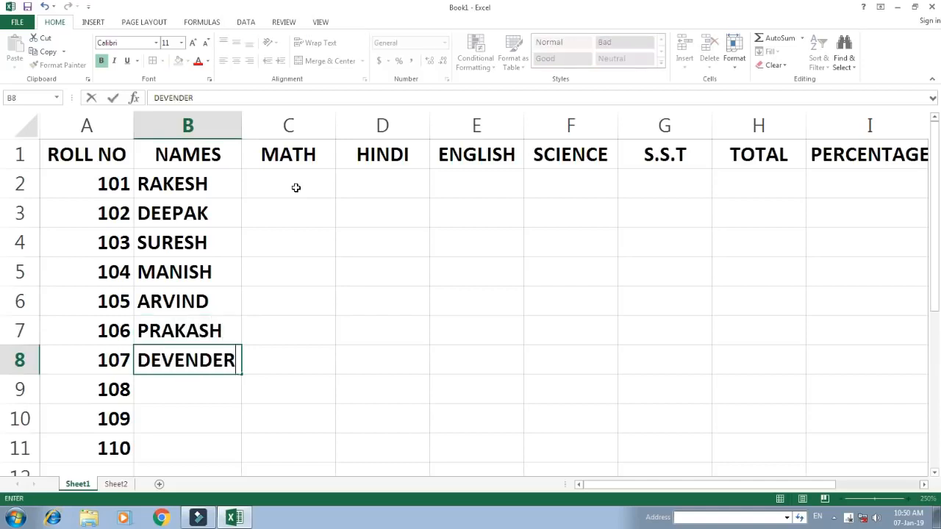
pyautogui.press('Return')
# Enter the last three students' names in cells B9 to B11 and go to the first MATH cell, C2
pyautogui.write('PRAMOD')
pyautogui.press('Return')
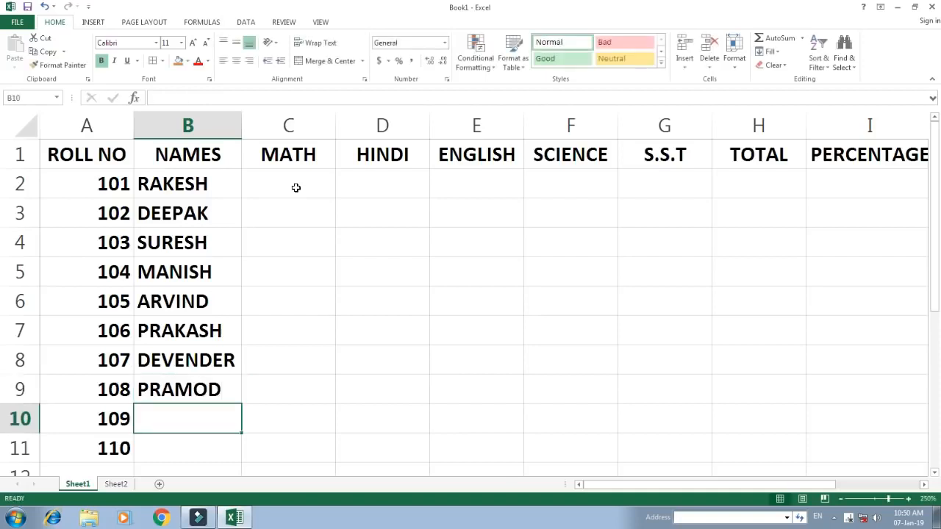
pyautogui.write('MANISH')
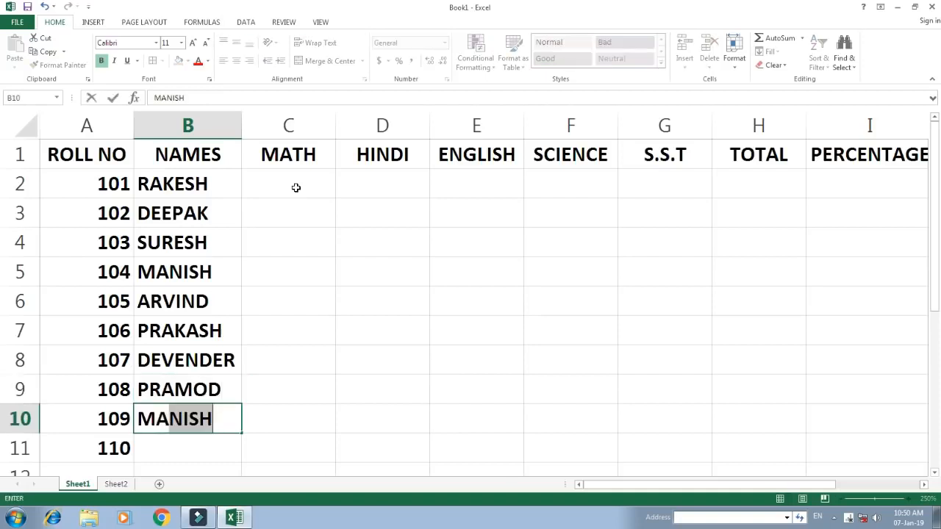
pyautogui.press('Return')
pyautogui.write('AKASH')
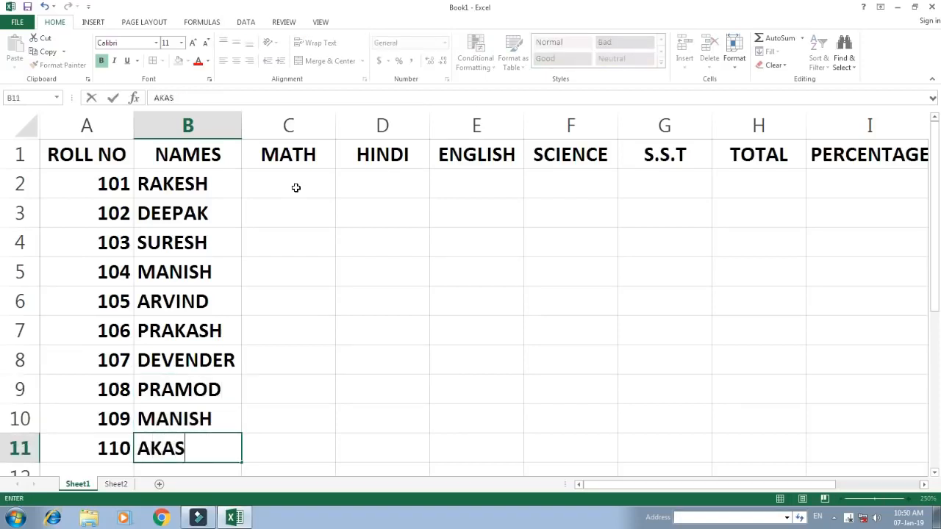
pyautogui.press('Return')
pyautogui.press('Right')
pyautogui.hotkey('ctrl', 'Up')
pyautogui.click(296, 188)
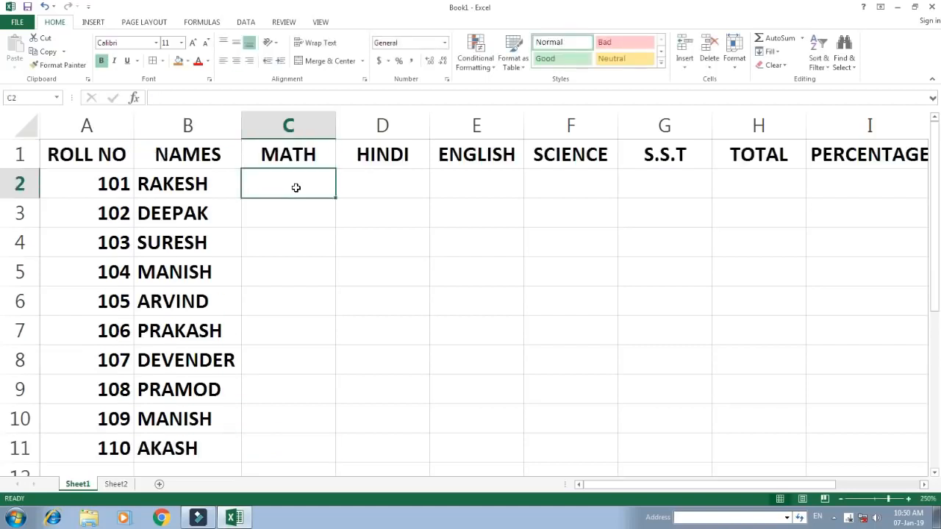
pyautogui.hotkey('shift', 'Right')
pyautogui.hotkey('shift', 'Right')
pyautogui.hotkey('shift', 'Right')
pyautogui.hotkey('shift', 'Right')
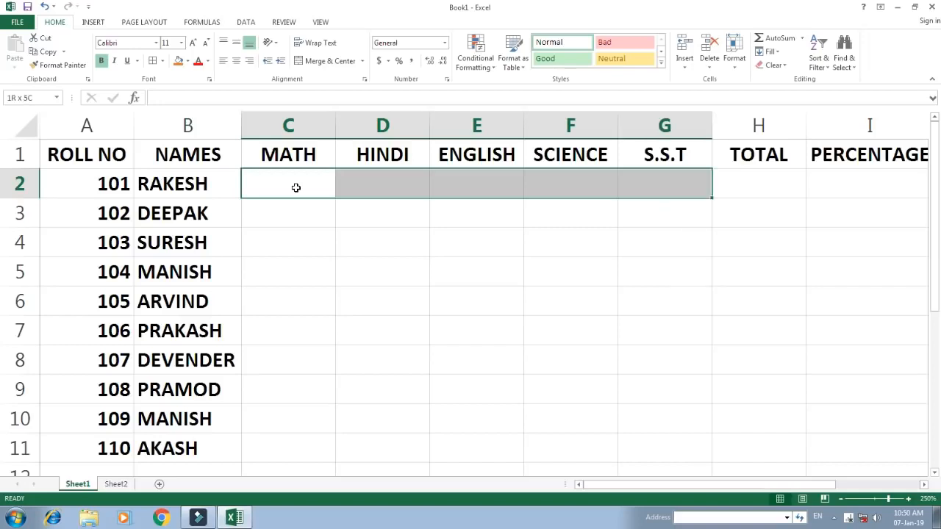
pyautogui.hotkey('shift', 'Down')
pyautogui.hotkey('shift', 'Down')
pyautogui.hotkey('shift', 'Down')
pyautogui.hotkey('shift', 'Down')
pyautogui.hotkey('shift', 'Down')
pyautogui.hotkey('shift', 'Down')
pyautogui.hotkey('shift', 'Down')
pyautogui.hotkey('shift', 'Down')
pyautogui.hotkey('shift', 'Down')
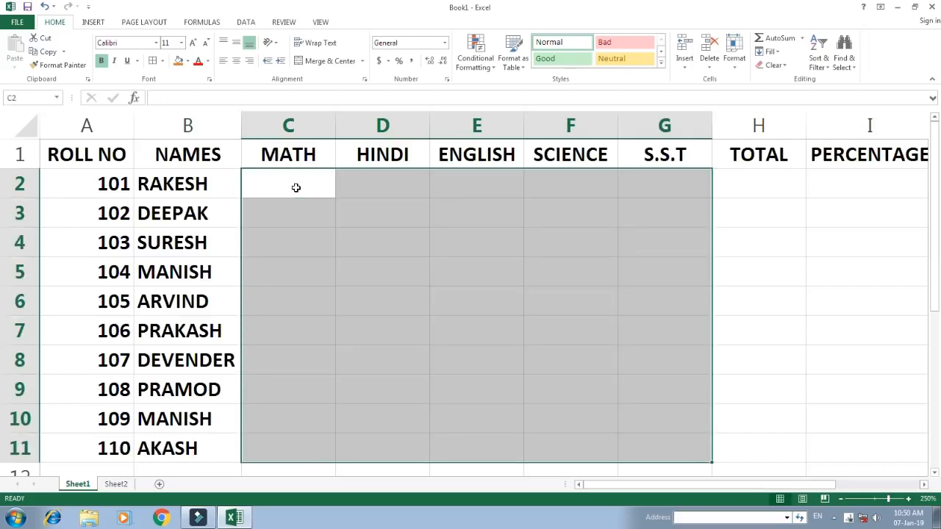
pyautogui.press('Up')
pyautogui.press('Down')
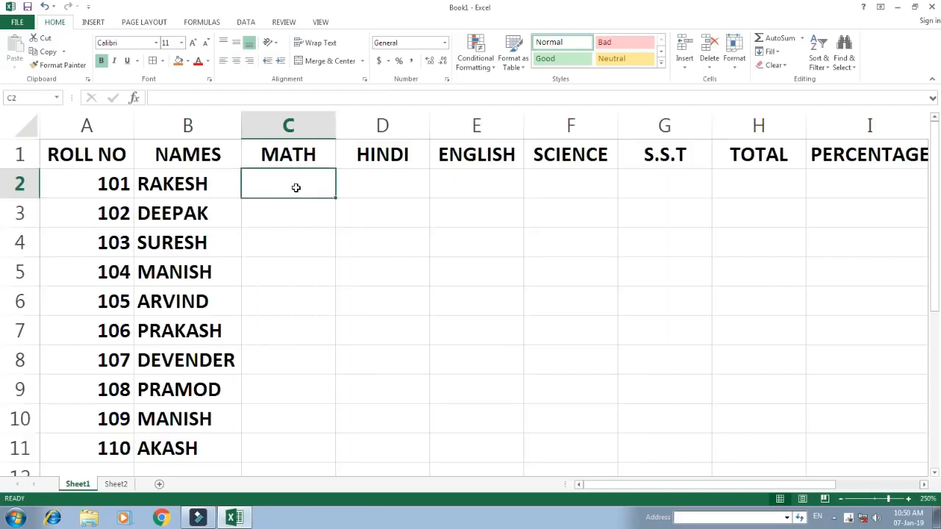
# Fill all subject mark cells C2 to G11 at once with the formula =RANDBETWEEN(30,95)
pyautogui.hotkey('shift', 'Right')
pyautogui.hotkey('shift', 'Right')
pyautogui.hotkey('shift', 'Right')
pyautogui.hotkey('shift', 'Right')
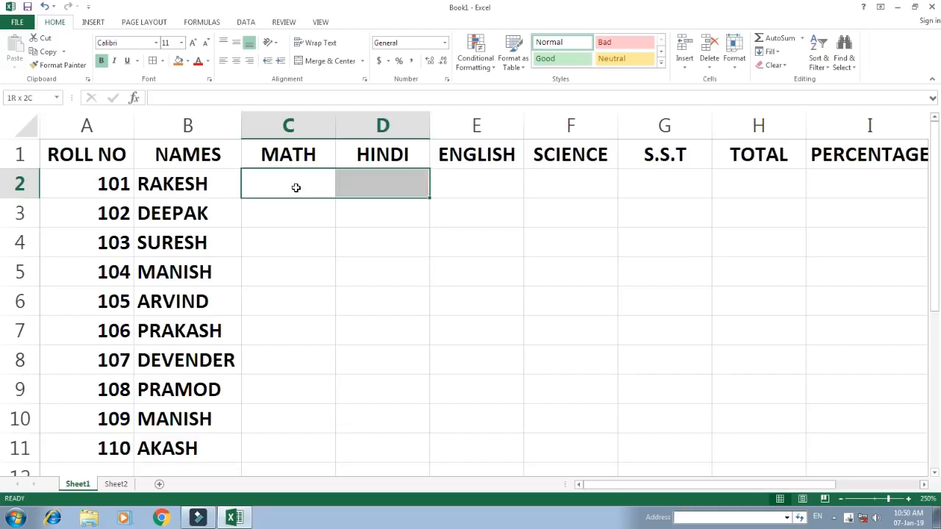
pyautogui.hotkey('shift', 'Down')
pyautogui.hotkey('shift', 'Down')
pyautogui.hotkey('shift', 'Down')
pyautogui.hotkey('shift', 'Down')
pyautogui.hotkey('shift', 'Down')
pyautogui.hotkey('shift', 'Down')
pyautogui.hotkey('shift', 'Down')
pyautogui.hotkey('shift', 'Down')
pyautogui.hotkey('shift', 'Down')
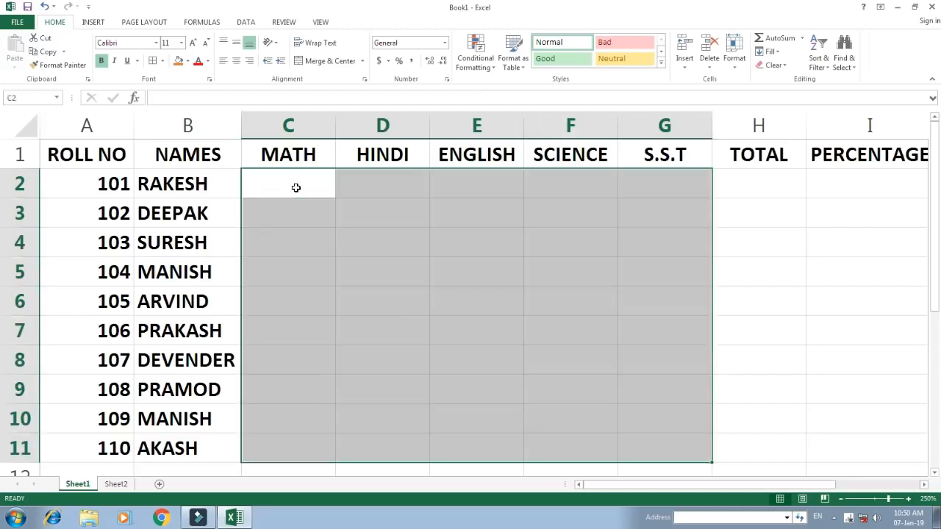
pyautogui.write('=RAN')
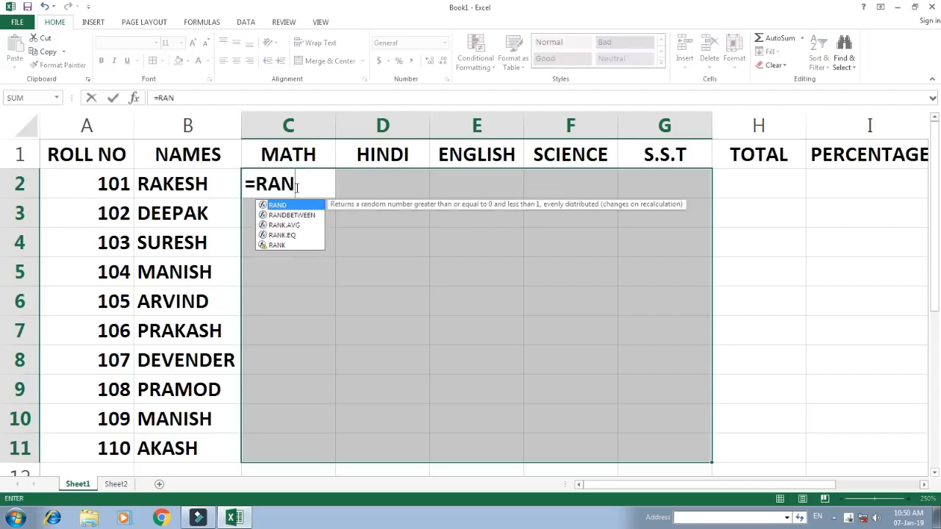
pyautogui.press('Down')
pyautogui.press('Tab')
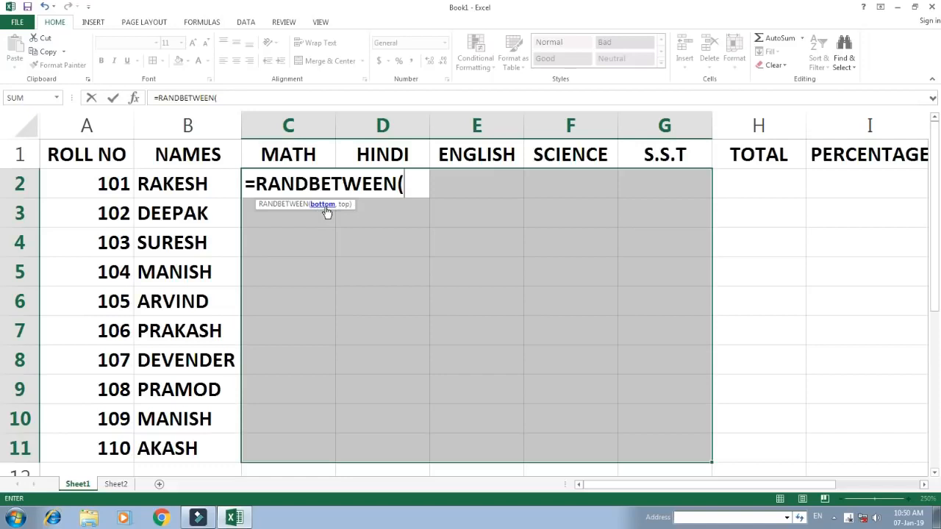
pyautogui.write('30,')
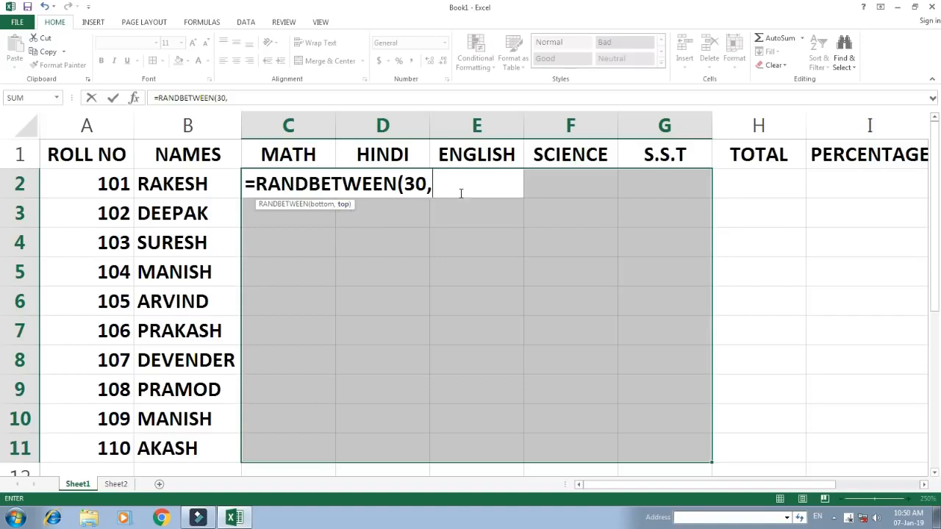
pyautogui.write('95)')
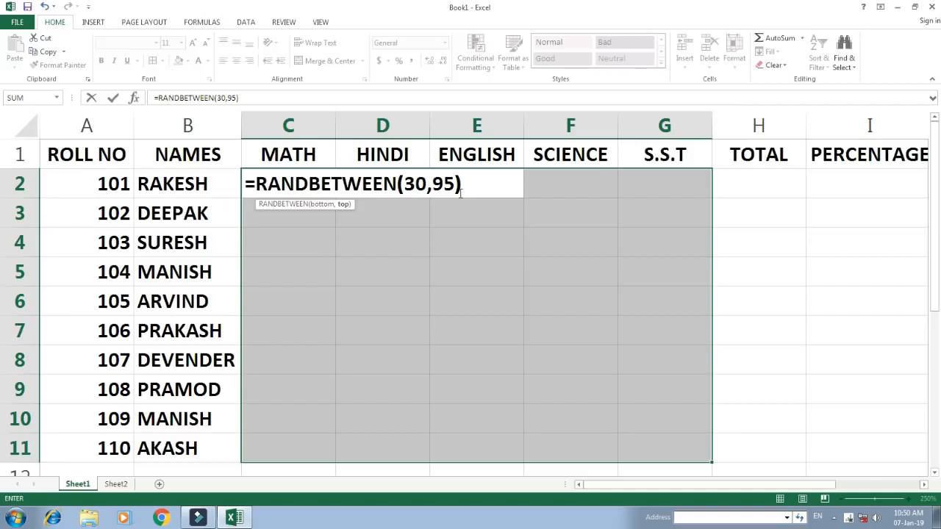
pyautogui.hotkey('ctrl', 'Return')
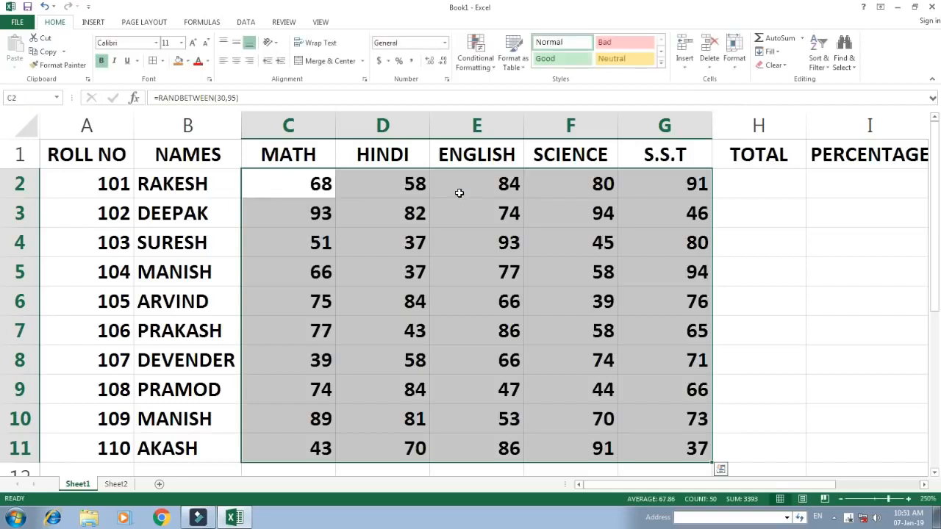
# Replace the random-number formula in the first MATH cell, C2, with the fixed mark 40
pyautogui.press('Right')
pyautogui.press('Left')
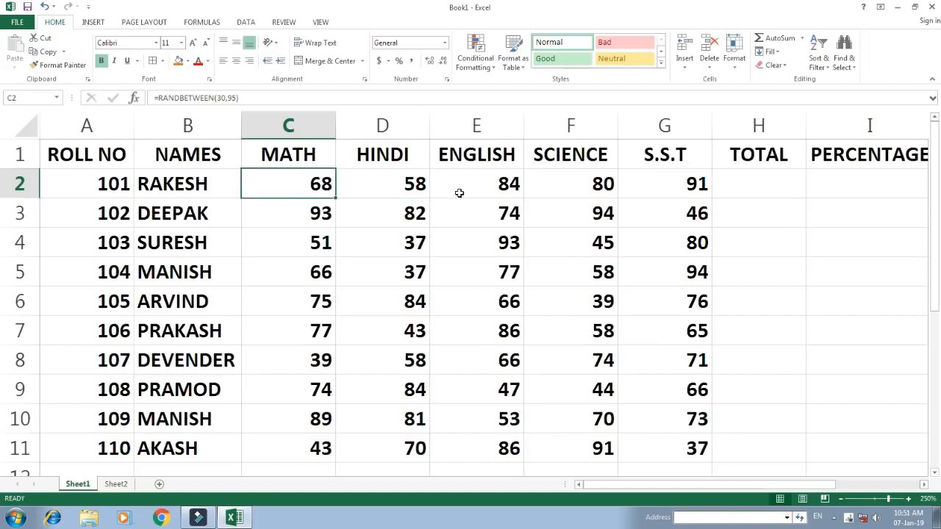
pyautogui.press('F2')
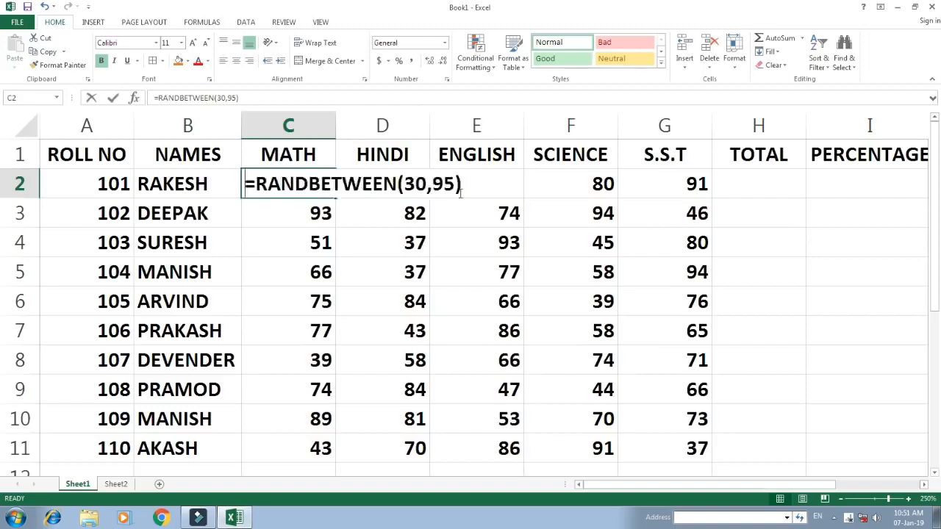
pyautogui.write('40')
pyautogui.press('Return')
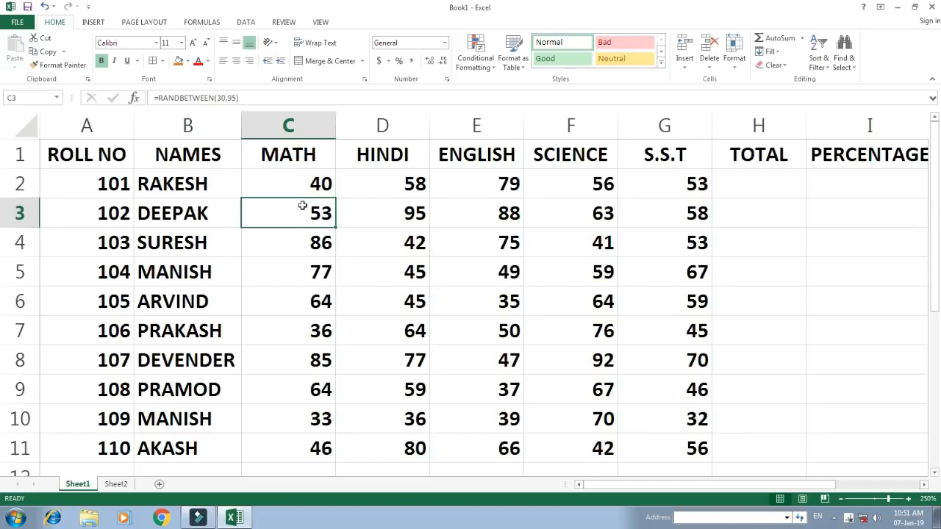
# Convert the random marks in C2 to G11 into fixed numbers by copying them and pasting values only over themselves
pyautogui.click(297, 178)
pyautogui.moveTo(485, 182); pyautogui.dragTo(660, 445)
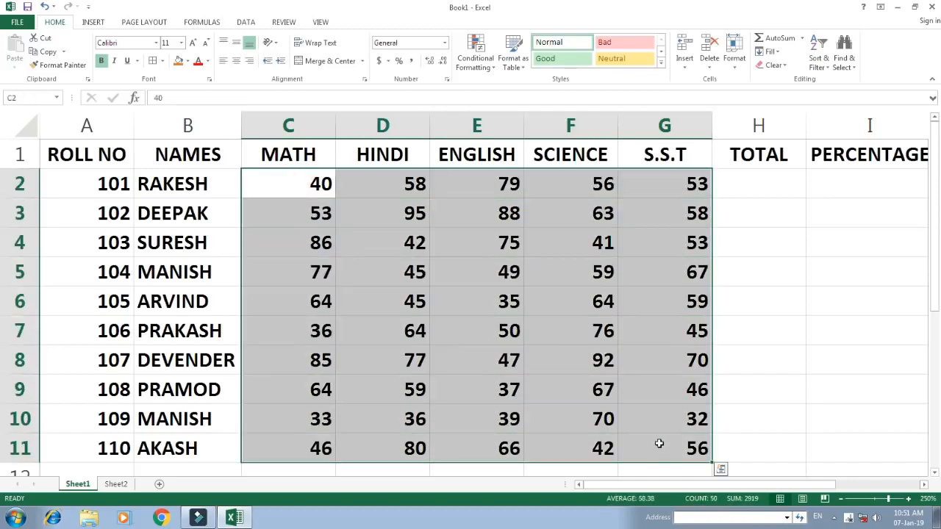
pyautogui.hotkey('ctrl', 'c')
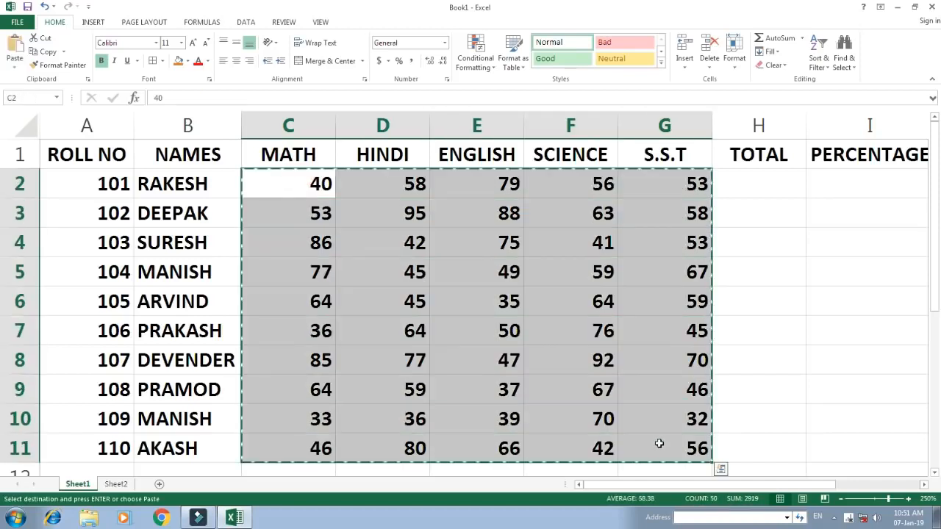
pyautogui.hotkey('alt', 'e')
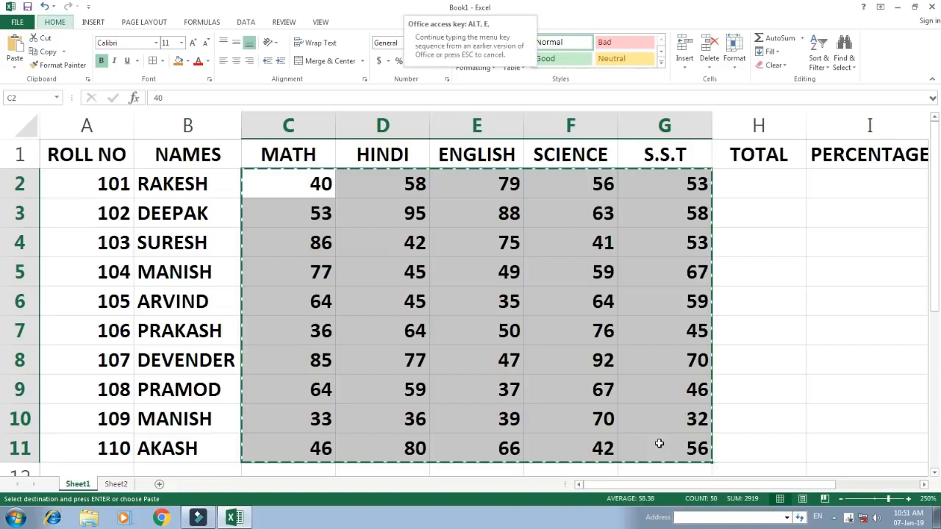
pyautogui.press('s')
pyautogui.press('v')
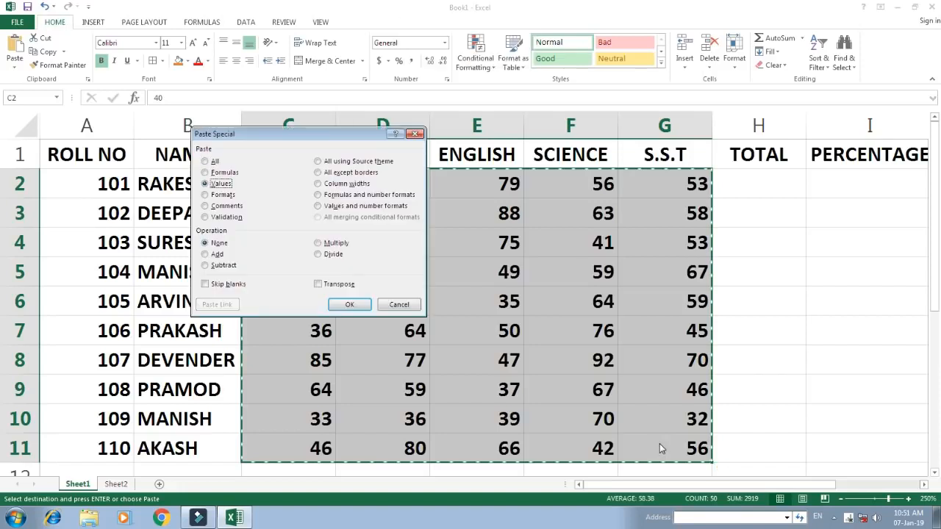
pyautogui.press('Return')
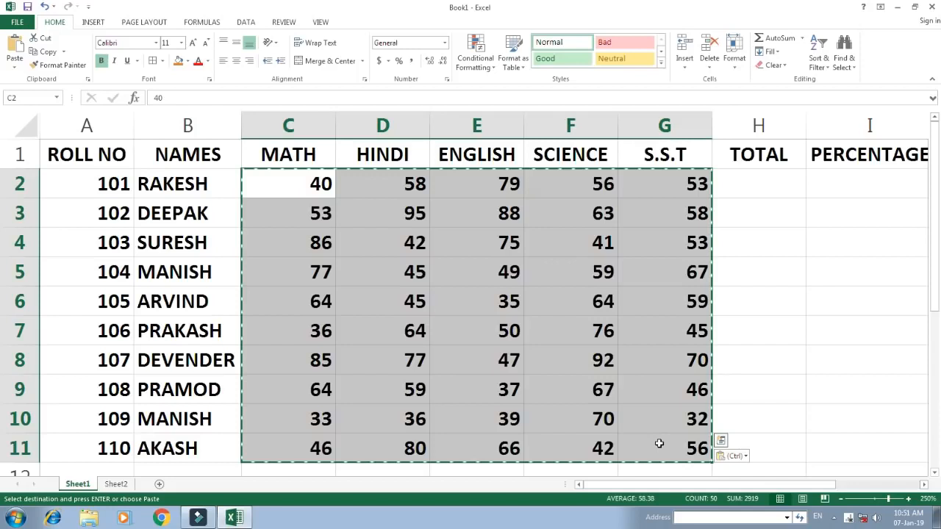
pyautogui.press('Escape')
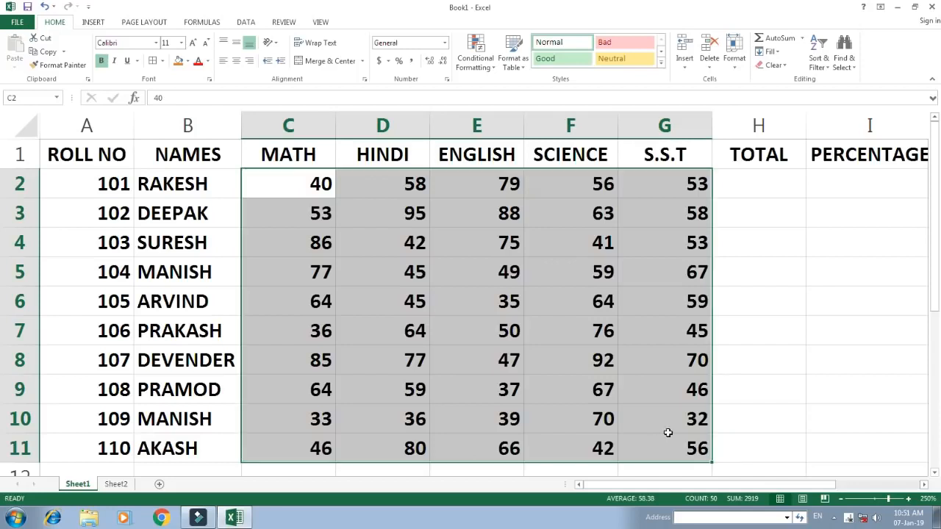
# Change the MATH mark for roll number 104, in cell C5, to 60
pyautogui.click(314, 262)
pyautogui.write('60')
pyautogui.press('Return')
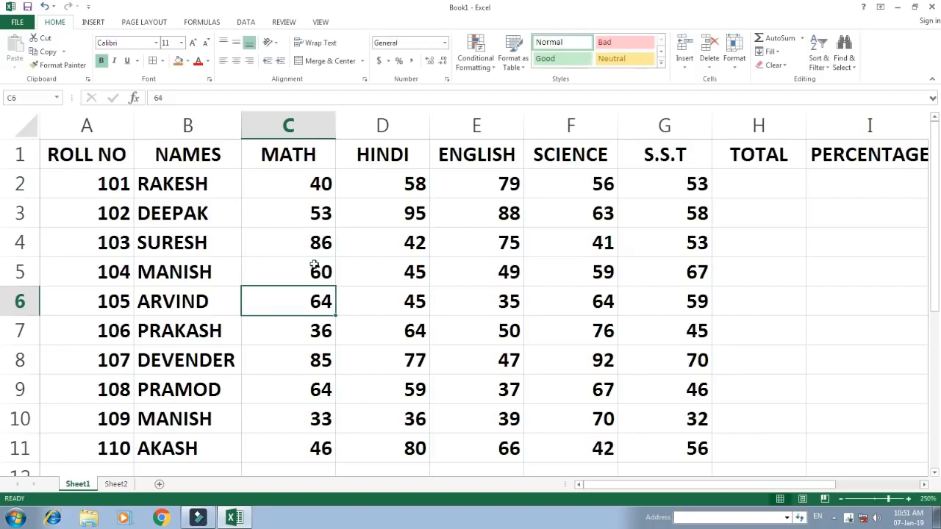
# Enter the formula =SUM(C2:G2) in the first TOTAL cell, H2
pyautogui.click(593, 179)
pyautogui.click(679, 186)
pyautogui.click(765, 180)
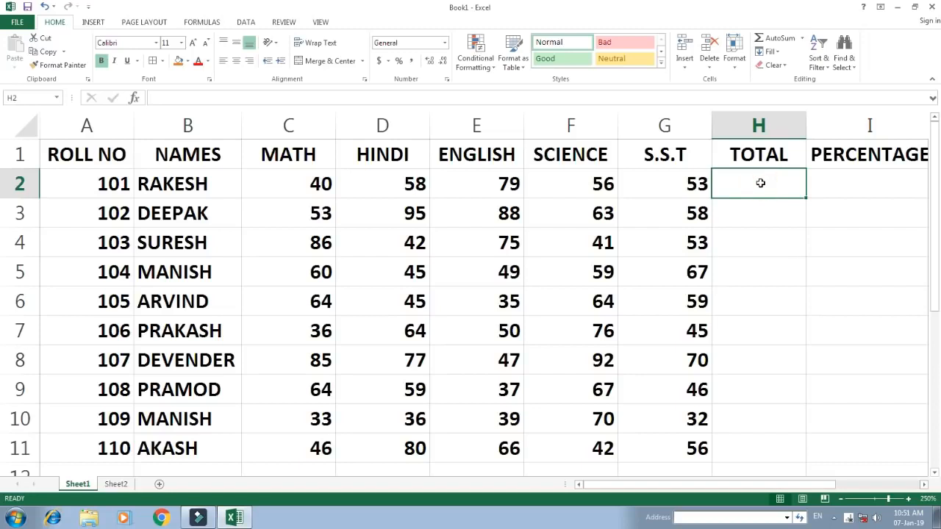
pyautogui.write('=SUM(')
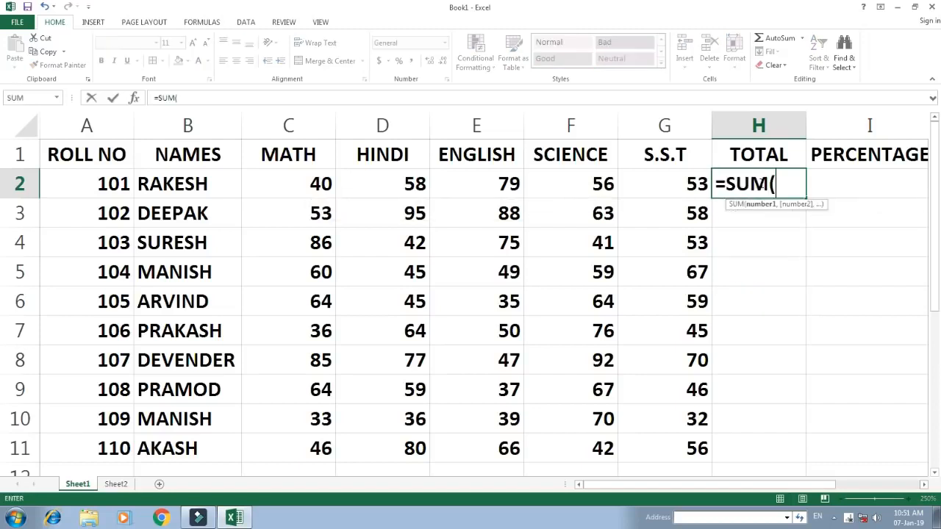
pyautogui.moveTo(691, 184); pyautogui.dragTo(244, 193)
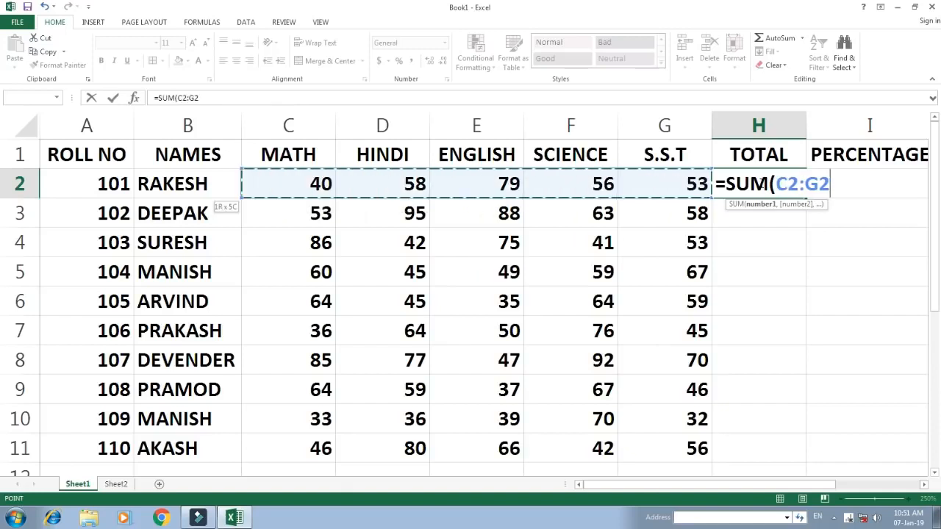
pyautogui.write(')')
pyautogui.press('Return')
# Fill the total formula from H2 down to H11 for all students
pyautogui.click(761, 183)
pyautogui.hotkey('shift', 'Down')
pyautogui.hotkey('shift', 'Down')
pyautogui.hotkey('shift', 'Down')
pyautogui.hotkey('shift', 'Down')
pyautogui.hotkey('shift', 'Down')
pyautogui.hotkey('shift', 'Down')
pyautogui.hotkey('shift', 'Down')
pyautogui.hotkey('shift', 'Down')
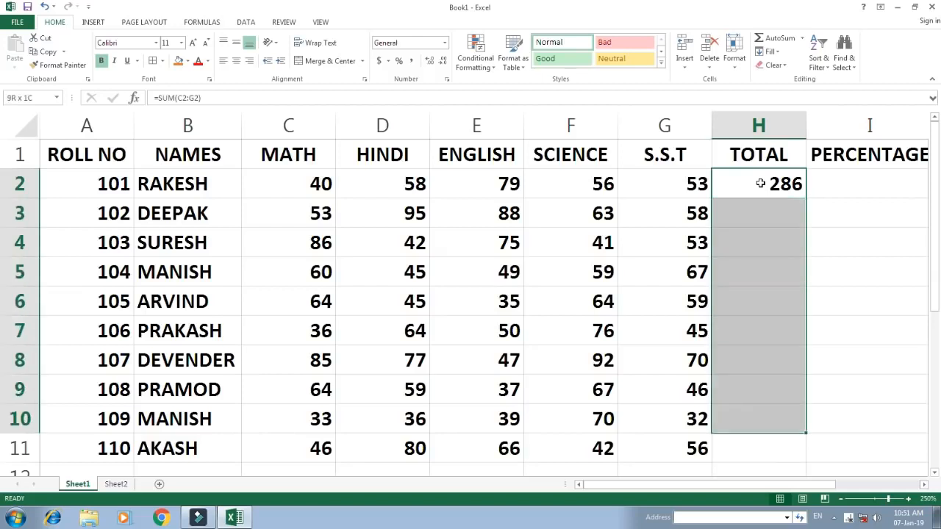
pyautogui.hotkey('shift', 'Down')
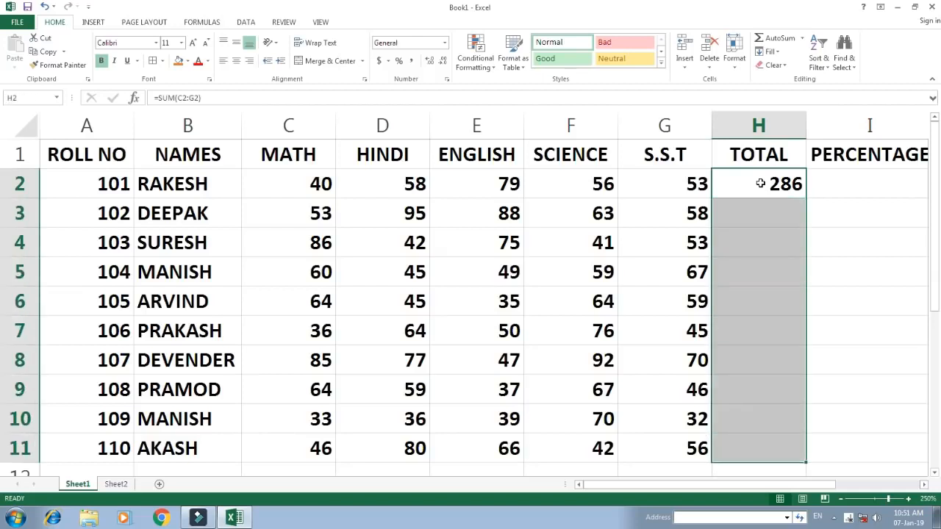
pyautogui.hotkey('ctrl', 'd')
# Fill the PERCENTAGE cells I2 to I11 at once with the formula =H2/500*100
pyautogui.press('Right')
pyautogui.press('Right')
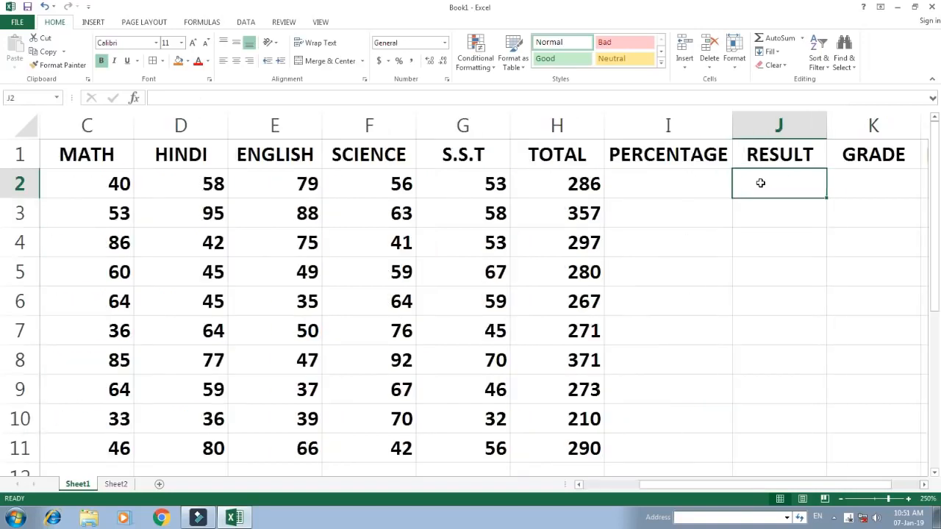
pyautogui.press('Left')
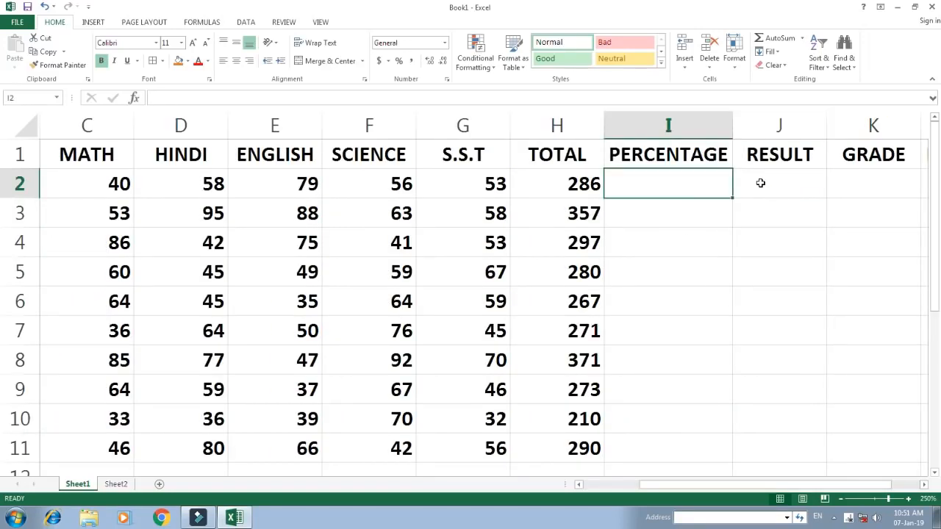
pyautogui.hotkey('shift', 'Down')
pyautogui.hotkey('shift', 'Down')
pyautogui.hotkey('shift', 'Down')
pyautogui.hotkey('shift', 'Down')
pyautogui.hotkey('shift', 'Down')
pyautogui.hotkey('shift', 'Down')
pyautogui.hotkey('shift', 'Down')
pyautogui.hotkey('shift', 'Down')
pyautogui.hotkey('shift', 'Down')
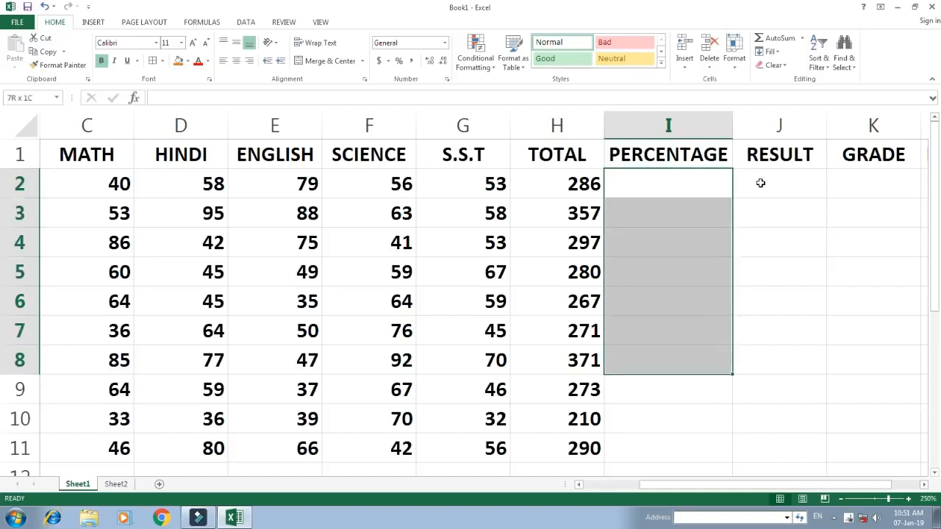
pyautogui.write('=')
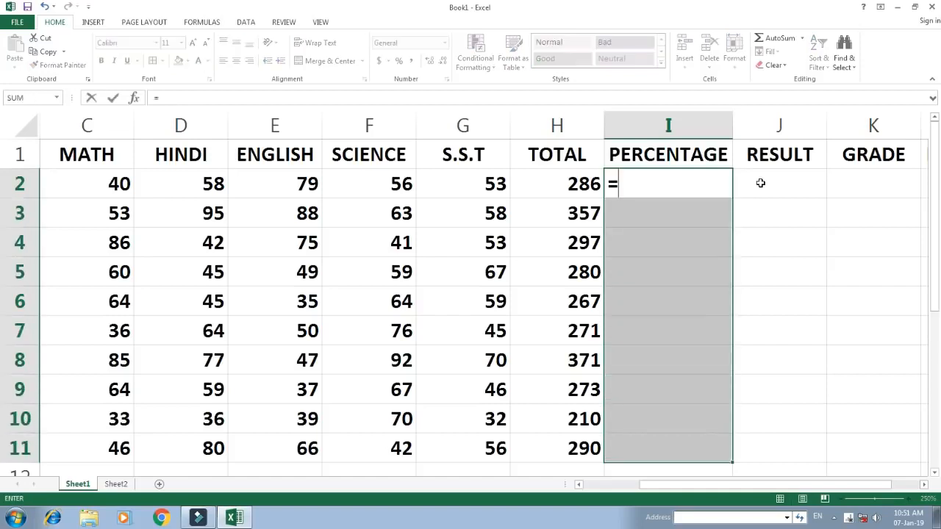
pyautogui.press('Left')
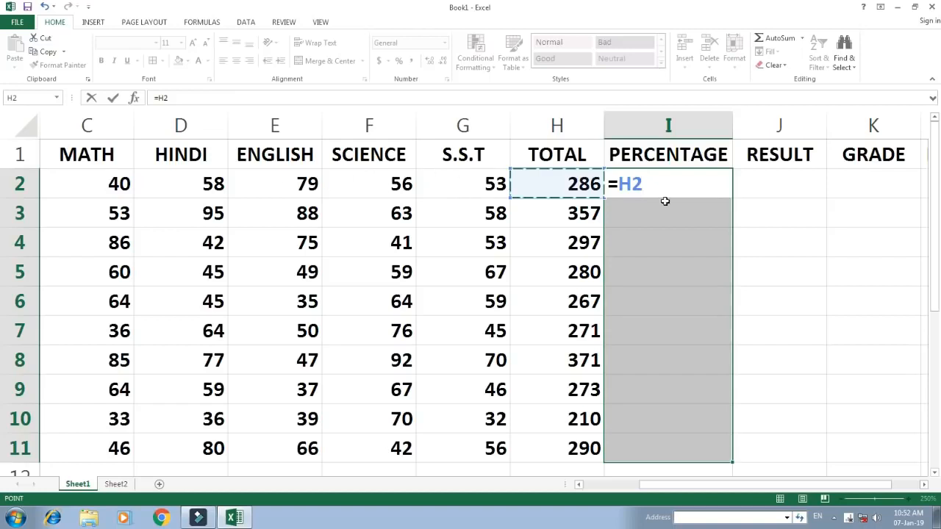
pyautogui.write('/500')
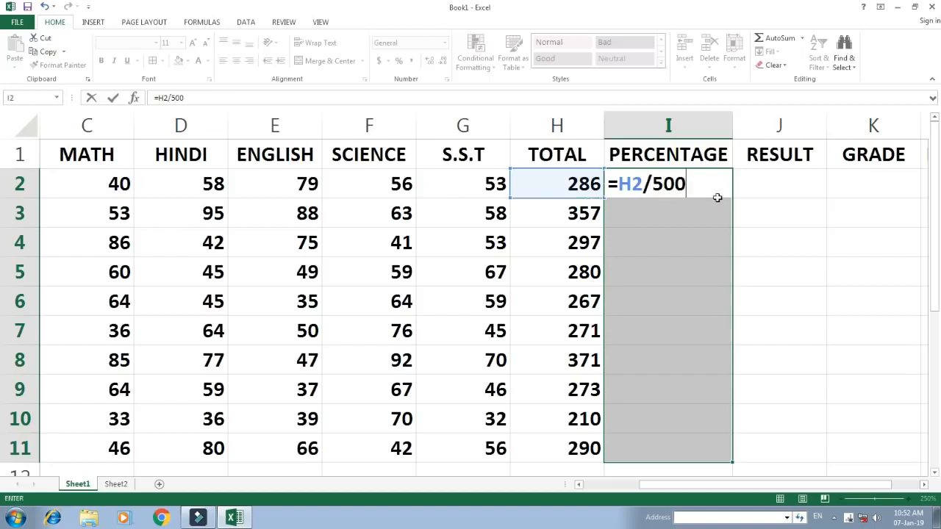
pyautogui.write('*100')
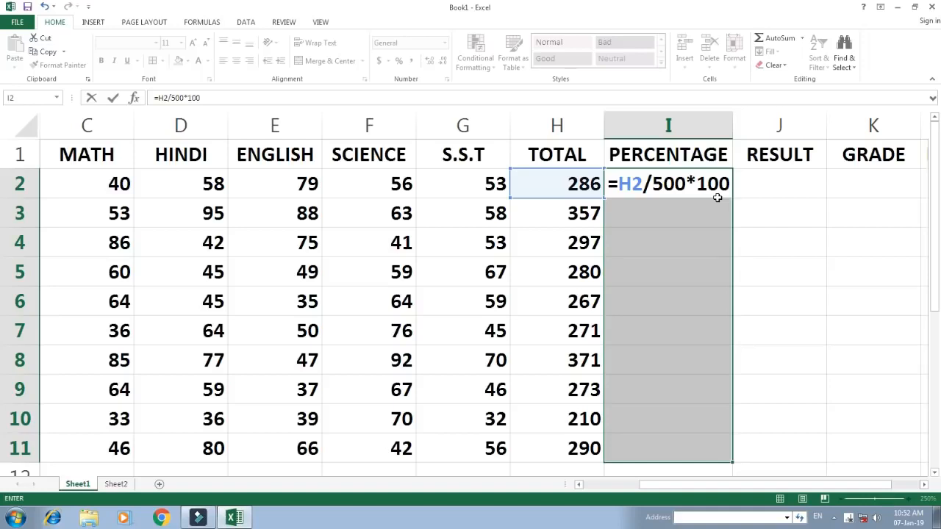
pyautogui.hotkey('ctrl', 'Return')
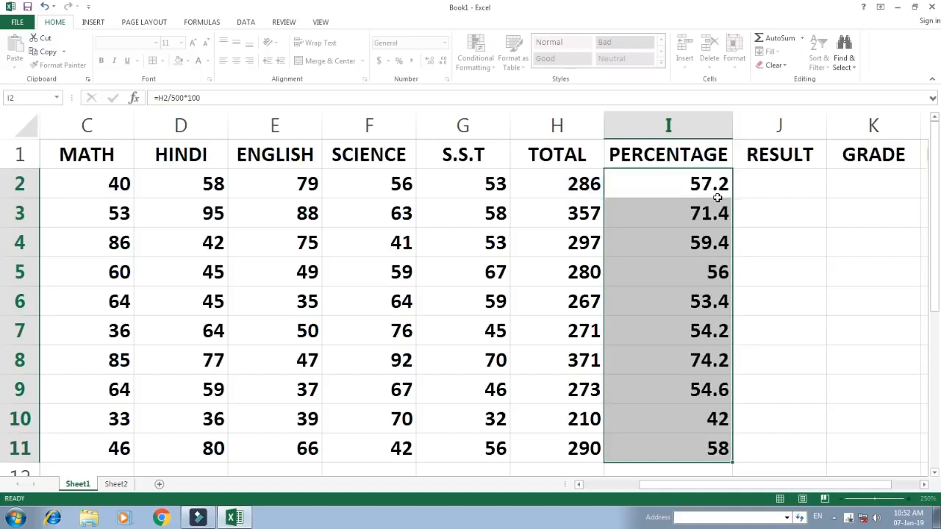
pyautogui.press('Up')
pyautogui.press('Down')
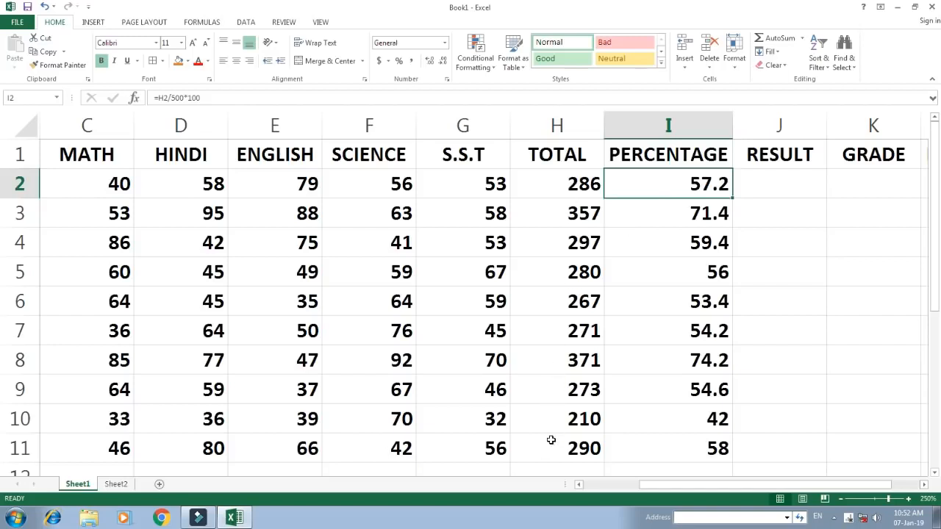
# Review the RESULT criteria table on Sheet2 that the first RESULT cell, J2, has to follow
pyautogui.click(757, 182)
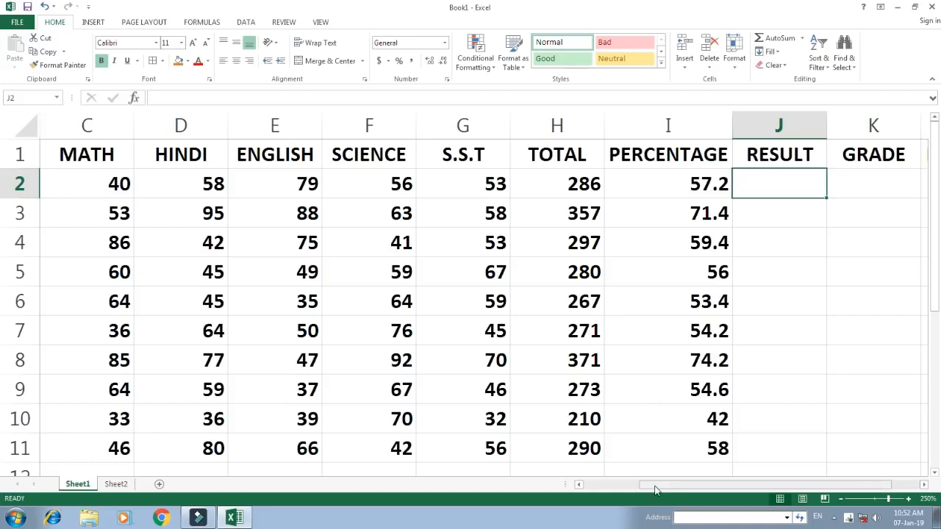
pyautogui.click(767, 185)
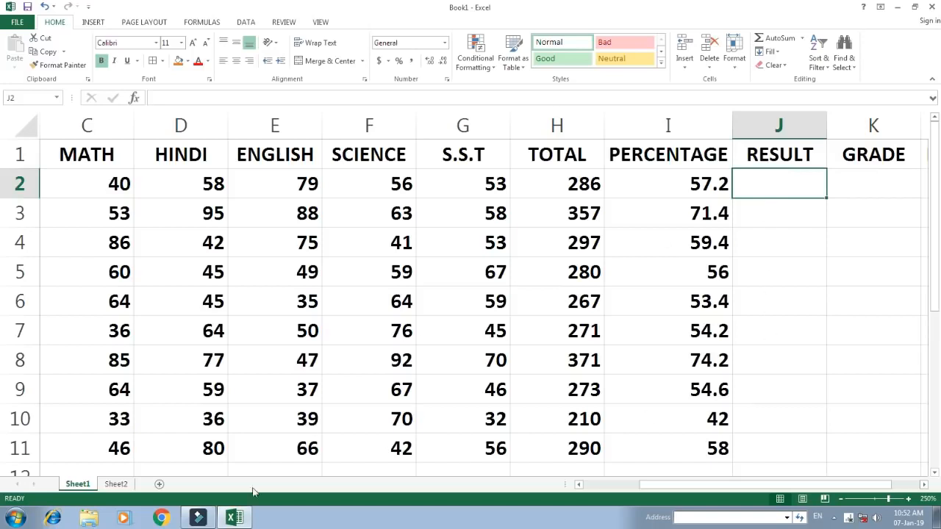
pyautogui.click(116, 485)
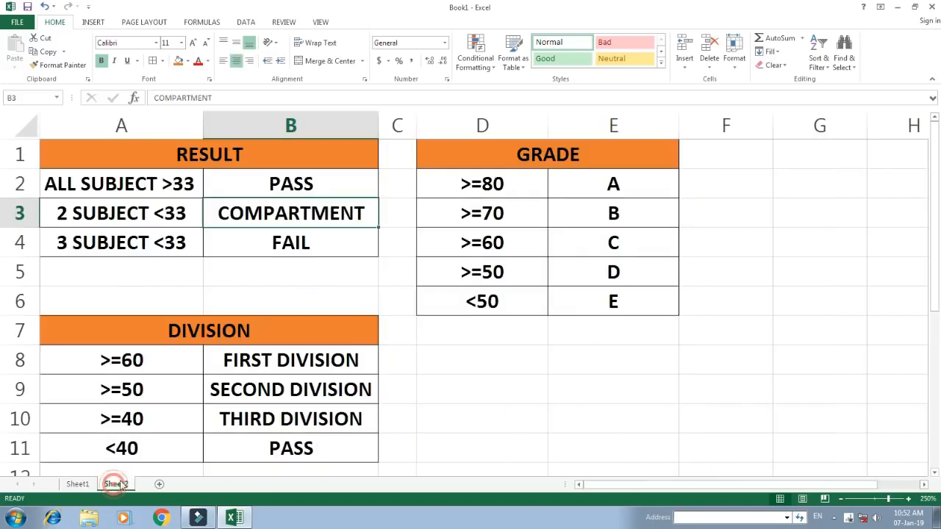
pyautogui.click(196, 157)
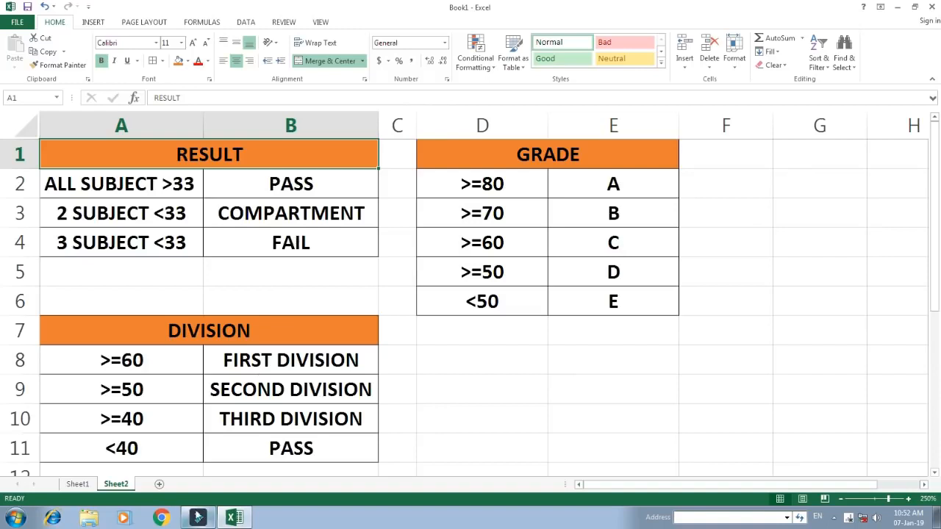
# Return to Sheet1 and start a formula in RESULT cell J2 with IF and a nested COUNTIF over the range C2:G2
pyautogui.click(78, 484)
pyautogui.click(767, 180)
pyautogui.write('=IF')
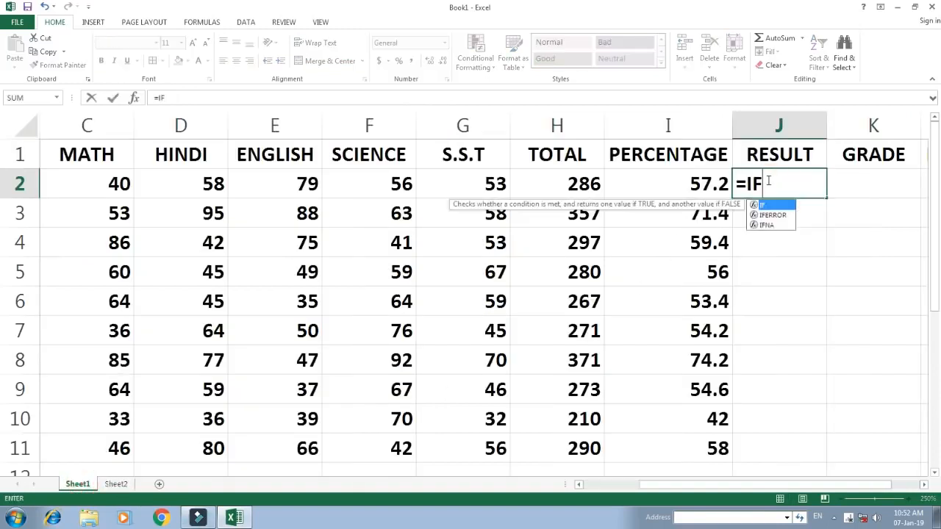
pyautogui.write('(COUN')
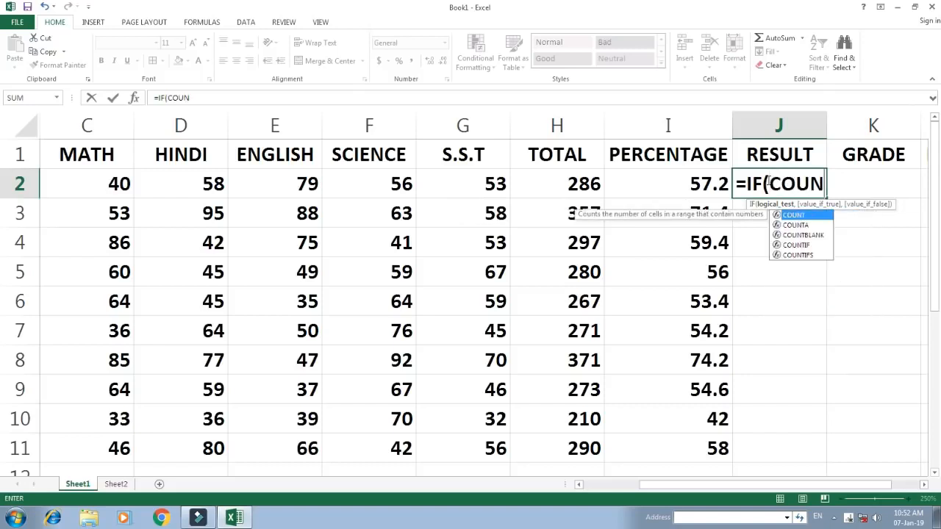
pyautogui.write('TIF(')
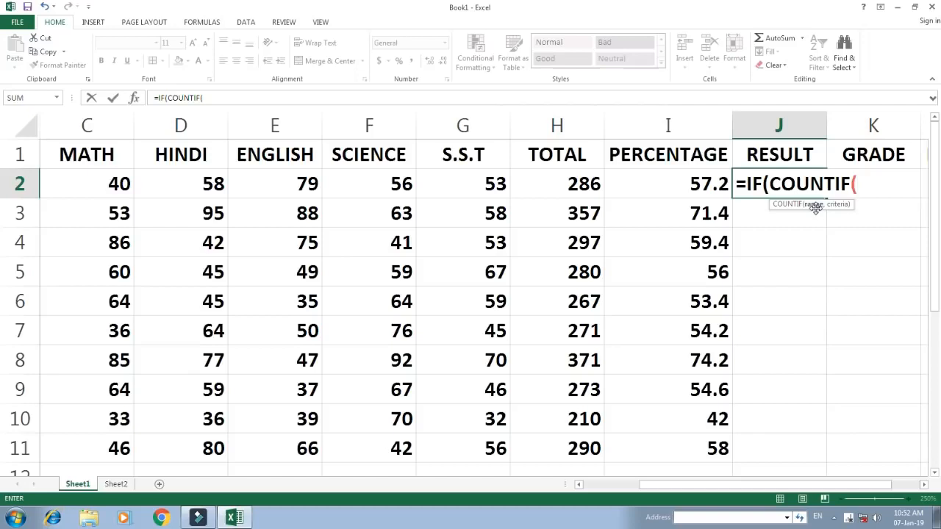
pyautogui.moveTo(94, 178); pyautogui.dragTo(477, 180)
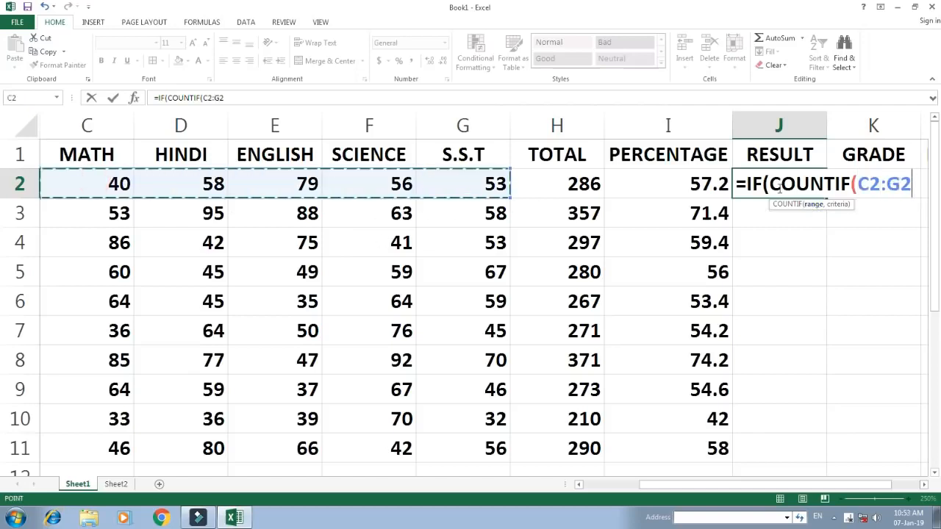
pyautogui.write(',')
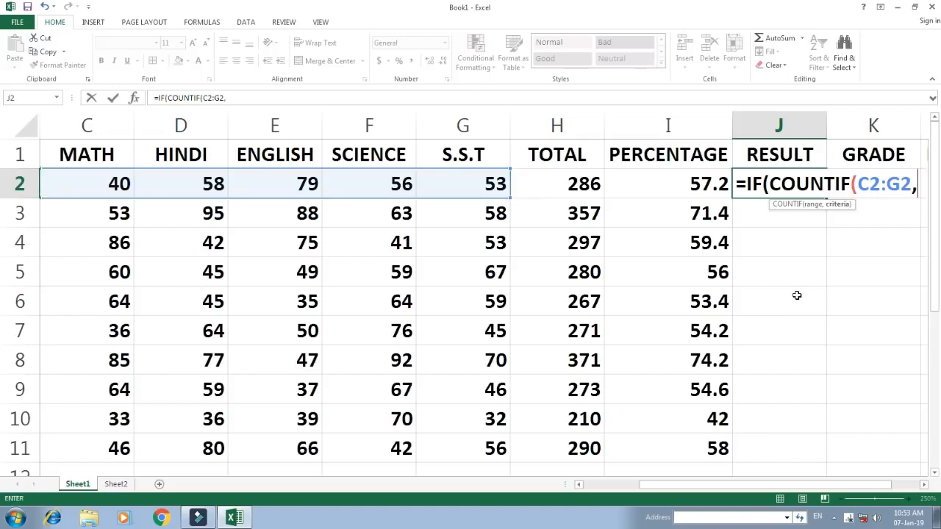
pyautogui.write('">')
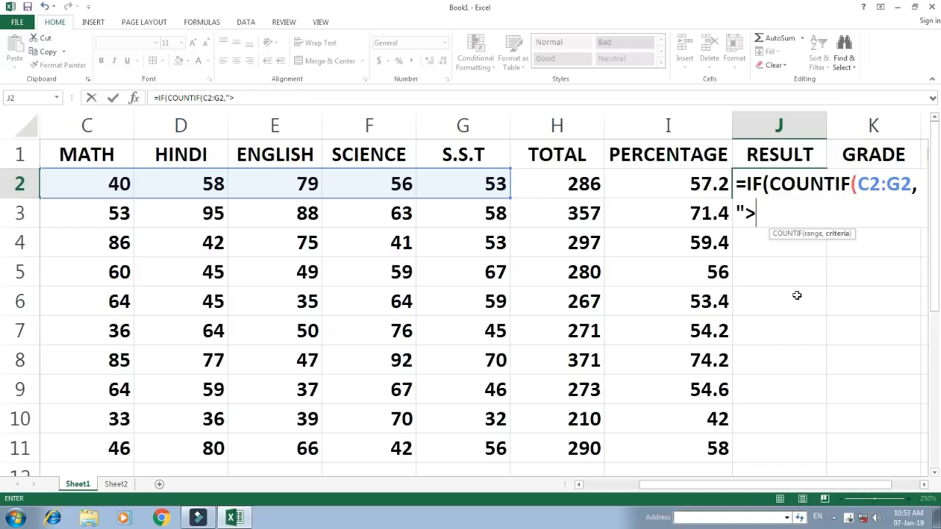
pyautogui.write('=33")')
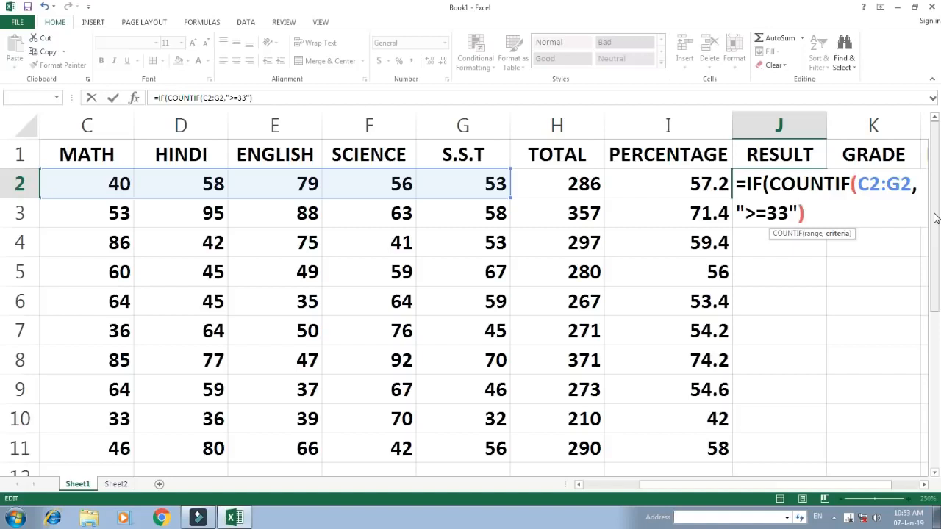
pyautogui.write('=')
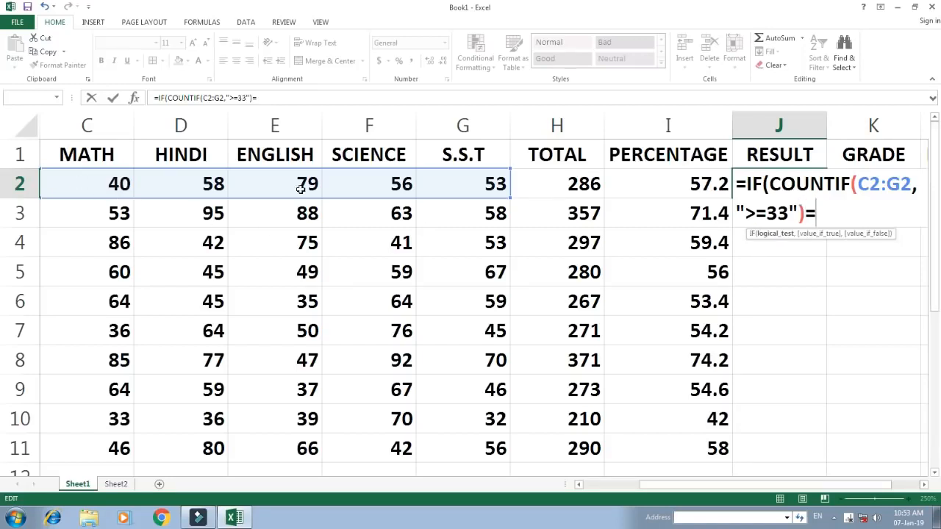
pyautogui.write('5,')
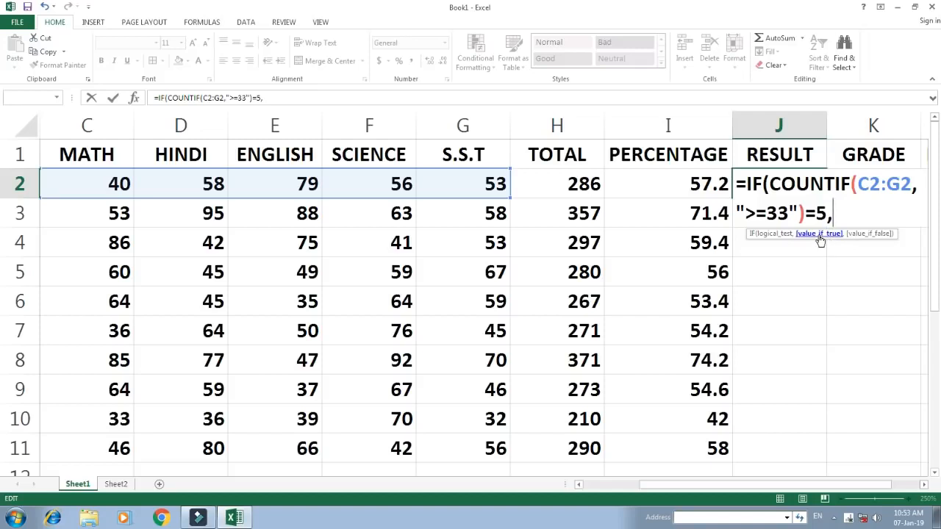
pyautogui.write('"pASS')
# Add "Pass" as the value if true of the IF formula in RESULT cell J2
pyautogui.press('BackSpace')
pyautogui.press('BackSpace')
pyautogui.press('BackSpace')
pyautogui.press('BackSpace')
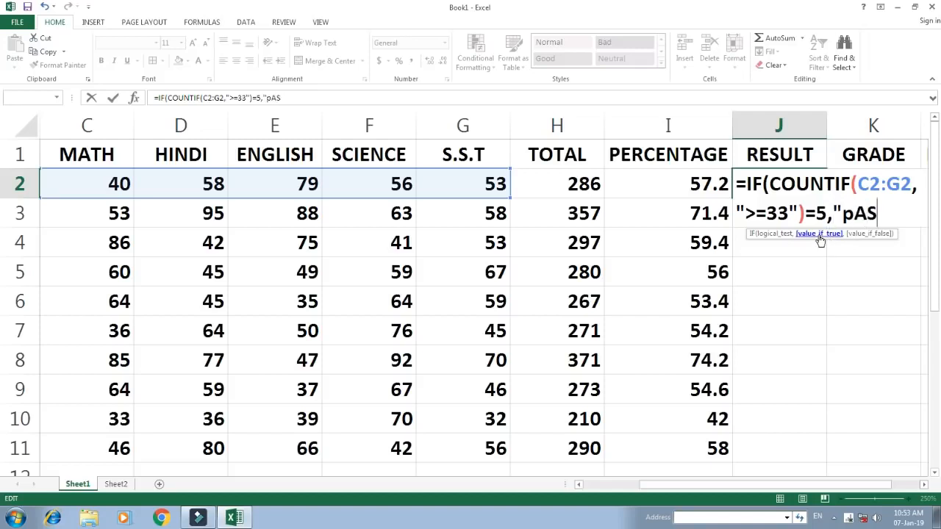
pyautogui.write('Pa')
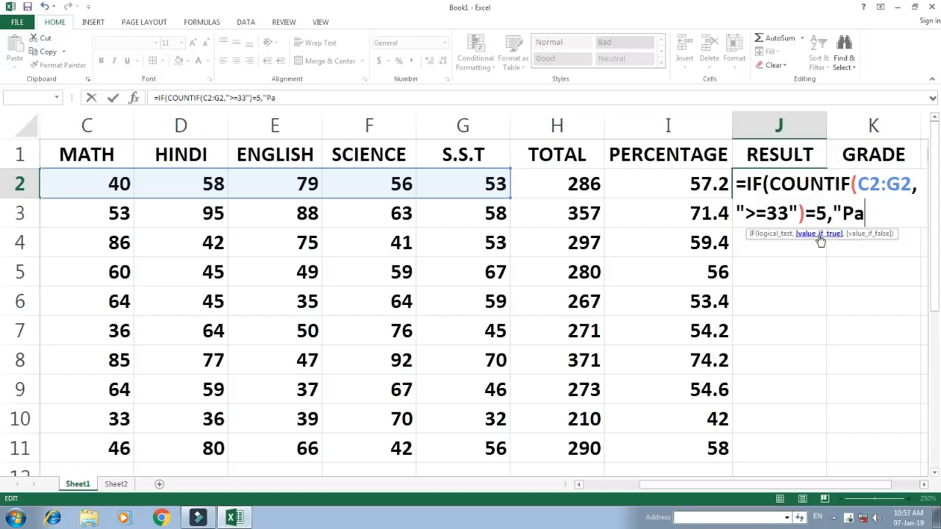
pyautogui.write('ss",')
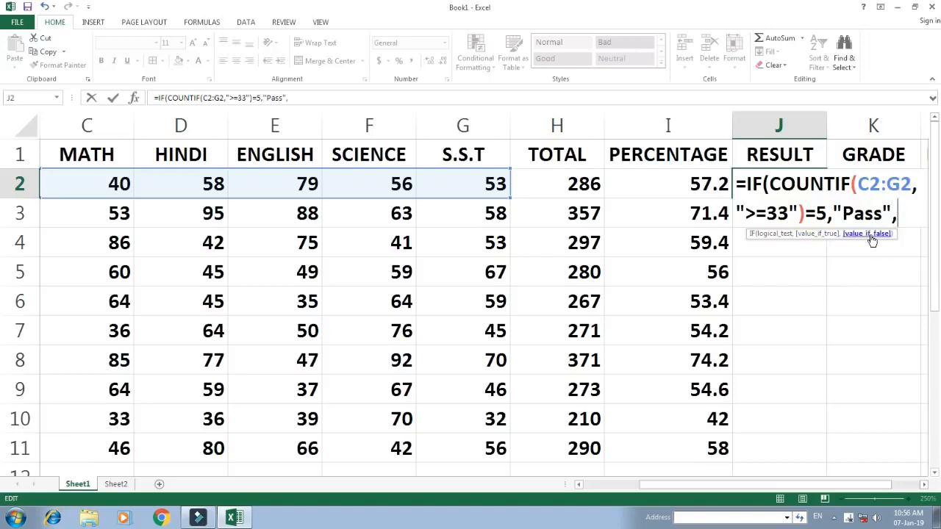
pyautogui.write('if')
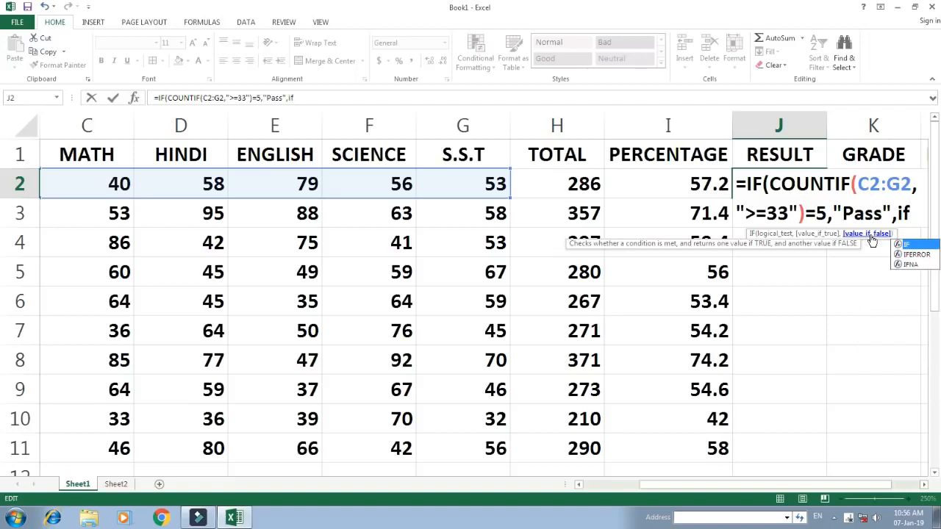
# Nest a second IF with a COUNTIF over the range C2:G2 as the value if false in the J2 formula
pyautogui.press('Tab')
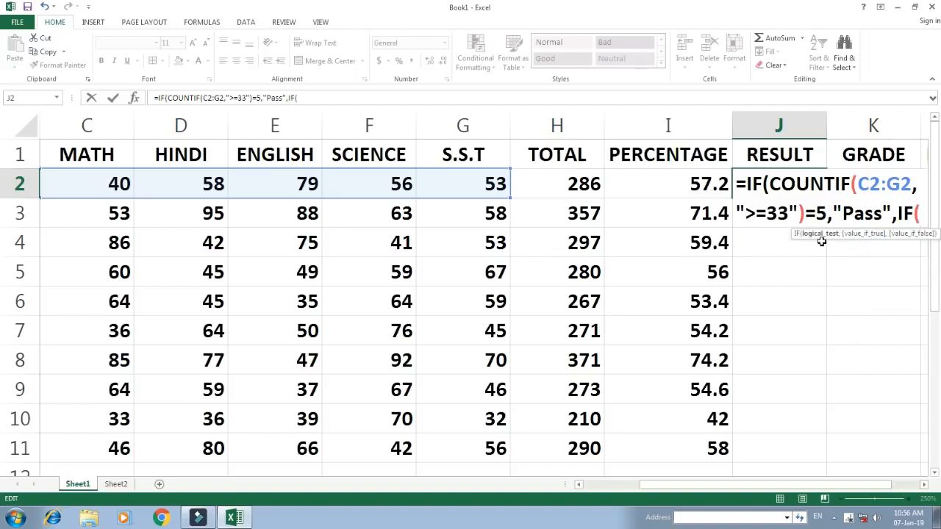
pyautogui.write('counti')
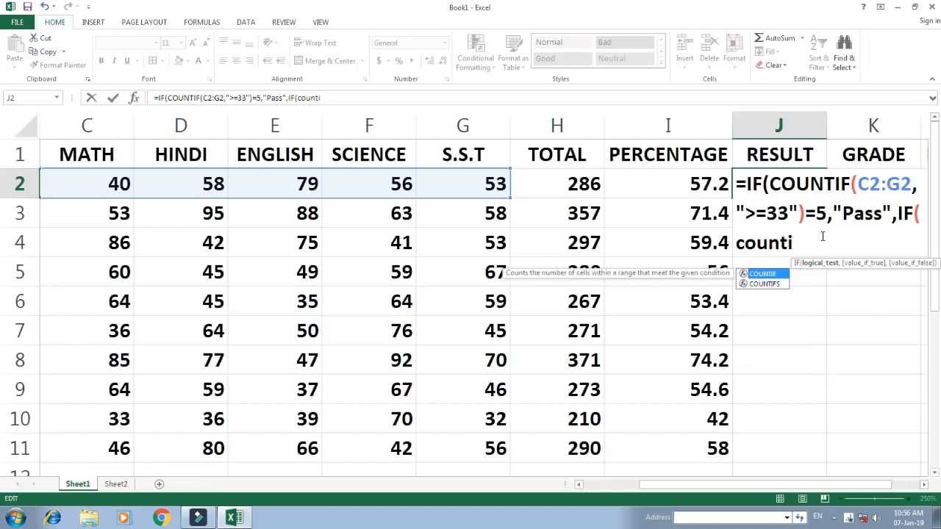
pyautogui.press('Tab')
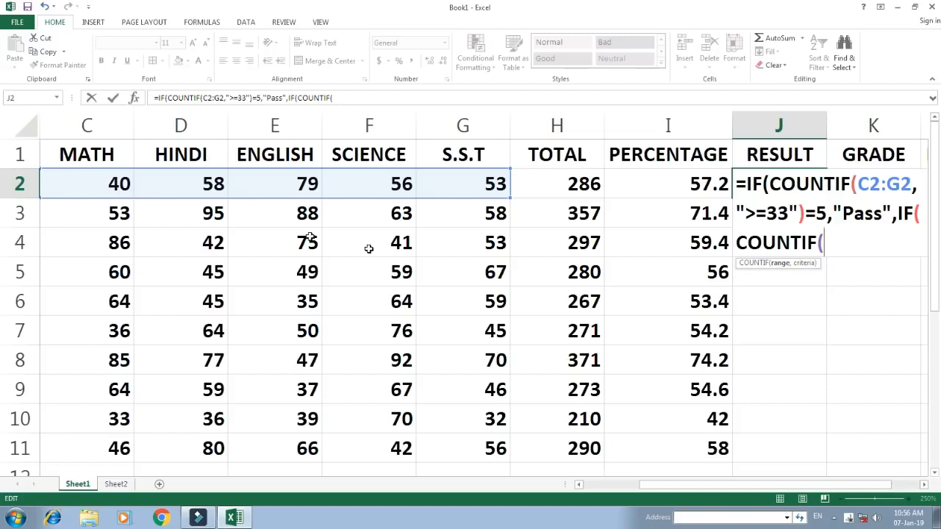
pyautogui.moveTo(101, 184); pyautogui.dragTo(463, 185)
# Complete the nested IF condition in J2 with the COUNTIF criterion "<33" and the comparison >=3
pyautogui.write(',"<33')
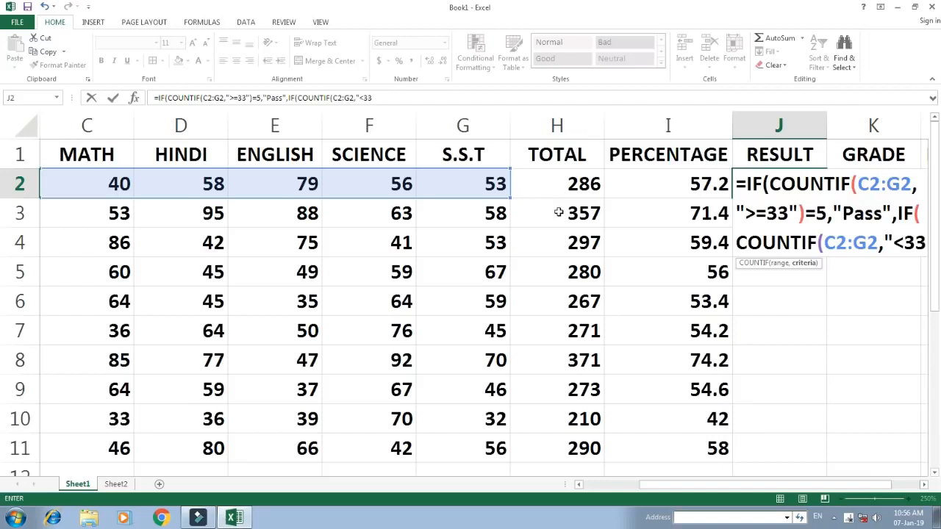
pyautogui.write('"')
pyautogui.write(')')
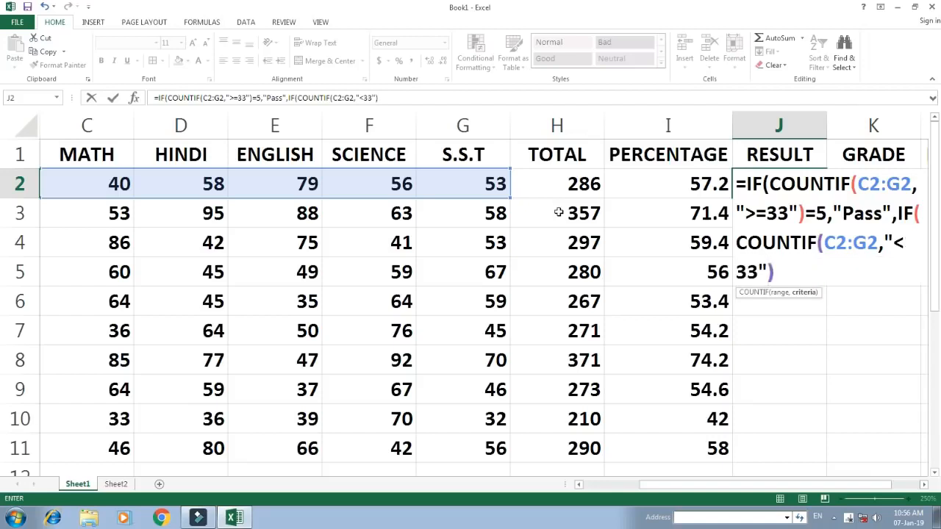
pyautogui.write('>=')
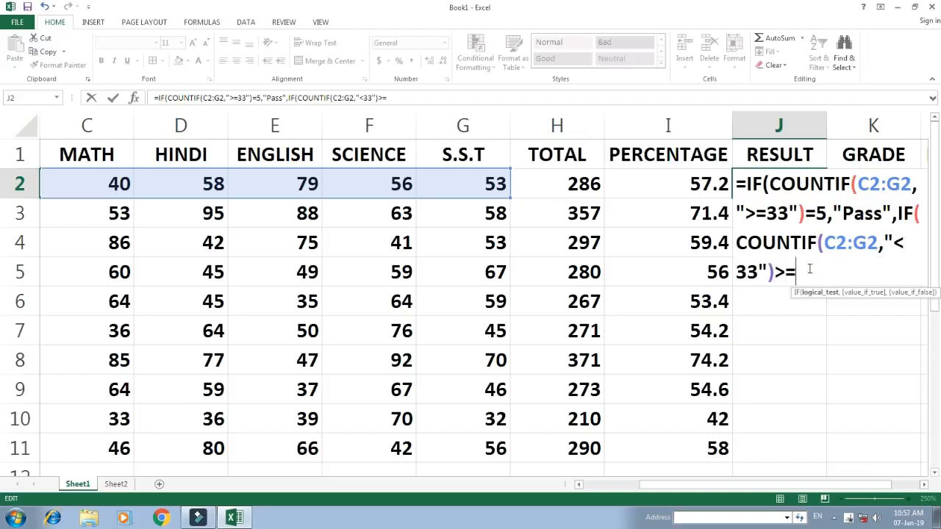
pyautogui.write('3')
# Give the nested IF in J2 the results "Fail" and "Compartment", then close and enter the formula
pyautogui.write(',"Fail",')
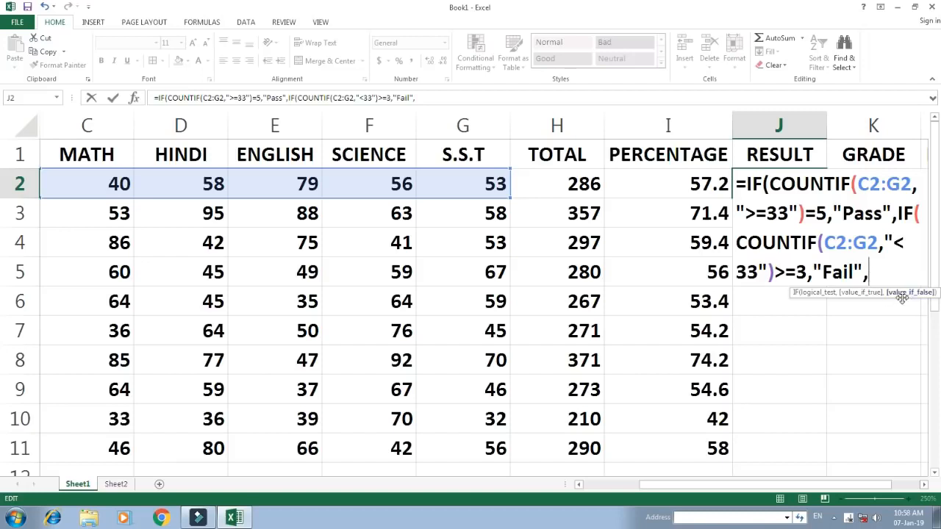
pyautogui.write('"Com')
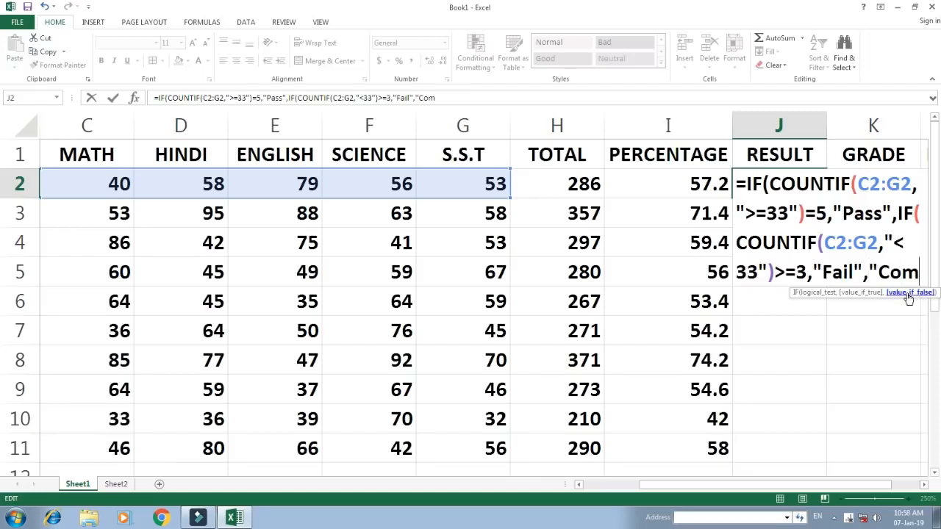
pyautogui.write('partment"))')
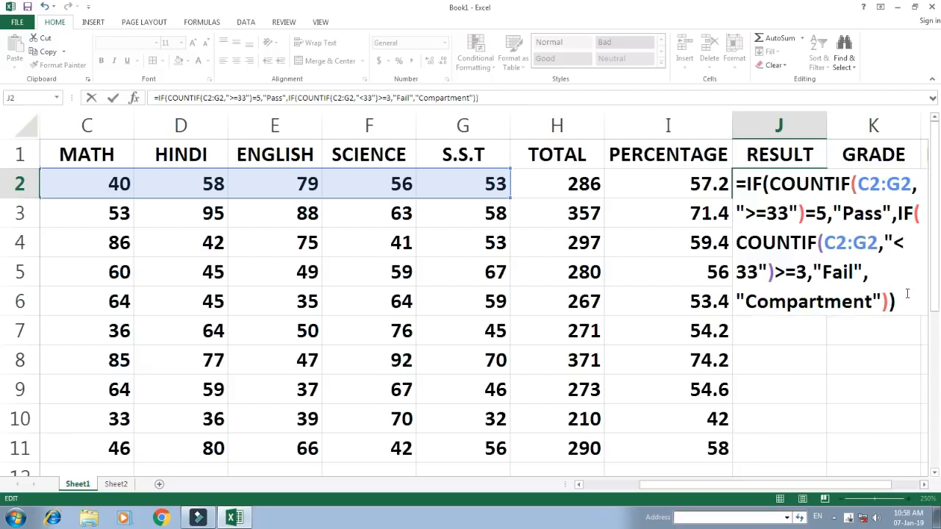
pyautogui.press('Return')
pyautogui.press('Up')
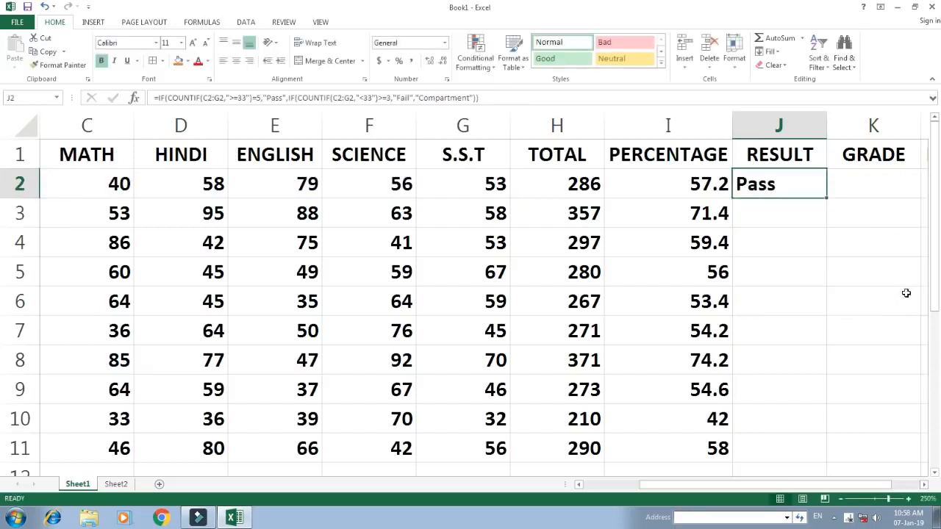
# Fill the RESULT formula from J2 down to J11
pyautogui.hotkey('shift', 'Down')
pyautogui.hotkey('shift', 'Down')
pyautogui.hotkey('shift', 'Down')
pyautogui.hotkey('shift', 'Down')
pyautogui.hotkey('shift', 'Down')
pyautogui.hotkey('shift', 'Down')
pyautogui.hotkey('shift', 'Down')
pyautogui.hotkey('shift', 'Down')
pyautogui.hotkey('shift', 'Down')
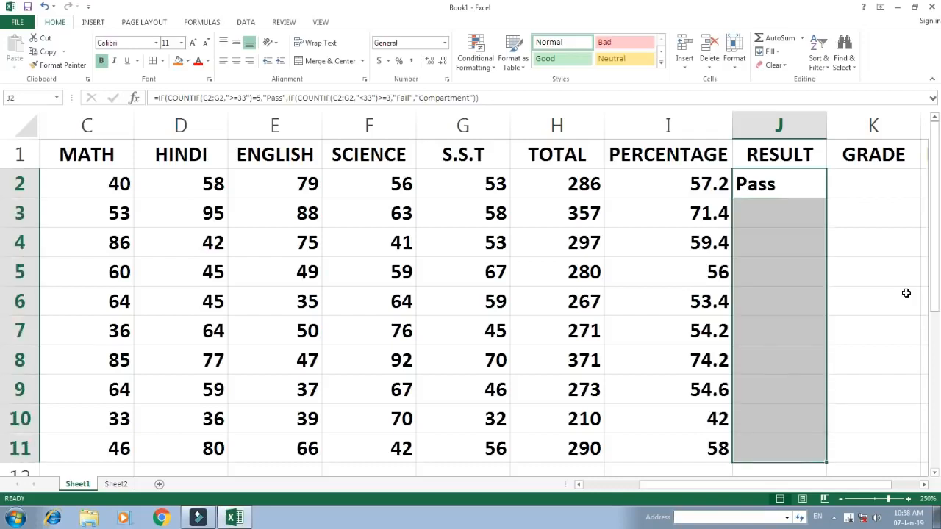
pyautogui.hotkey('ctrl', 'd')
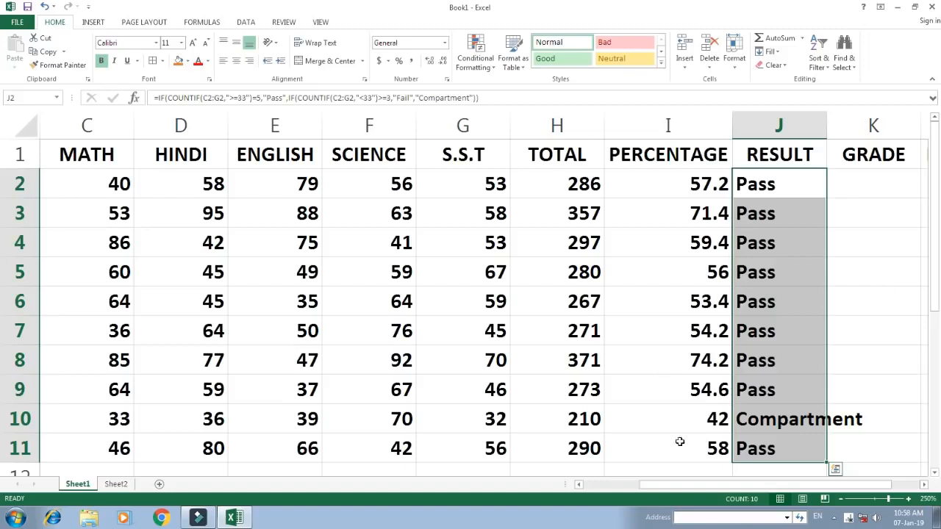
# Test the RESULT formula by setting row 2 marks to 30 in S.S.T, 32 in SCIENCE and 25 in ENGLISH
pyautogui.click(772, 419)
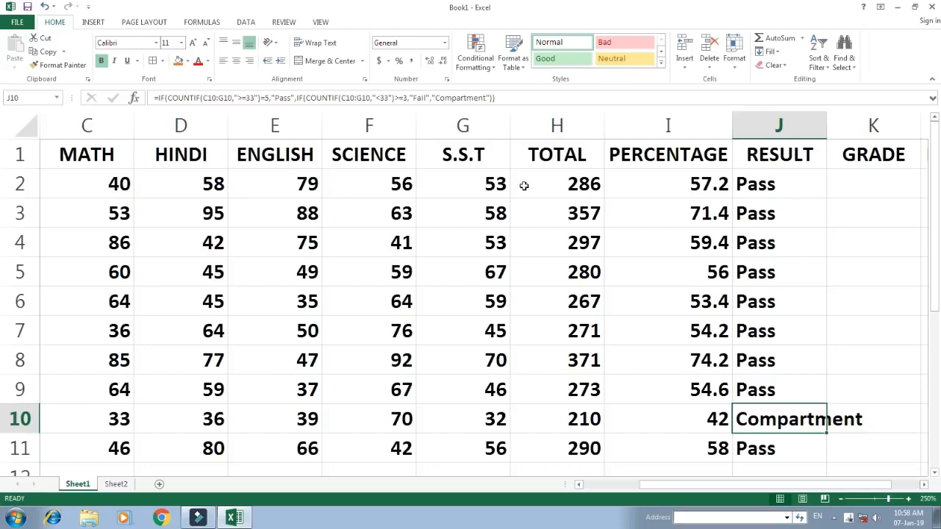
pyautogui.click(765, 185)
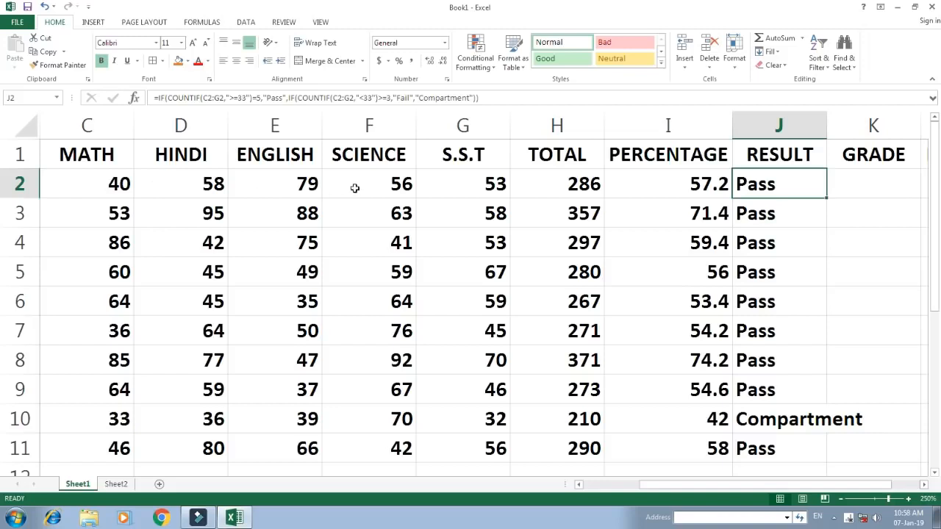
pyautogui.click(468, 185)
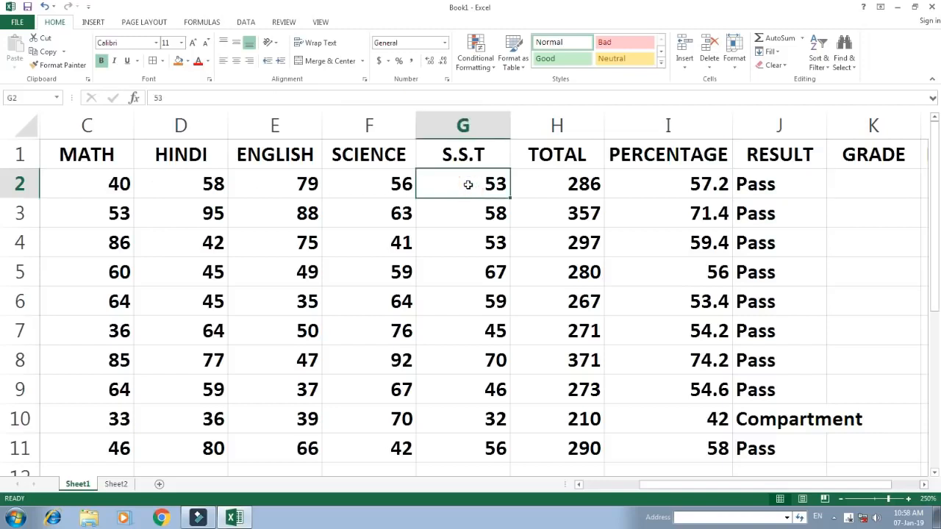
pyautogui.write('30')
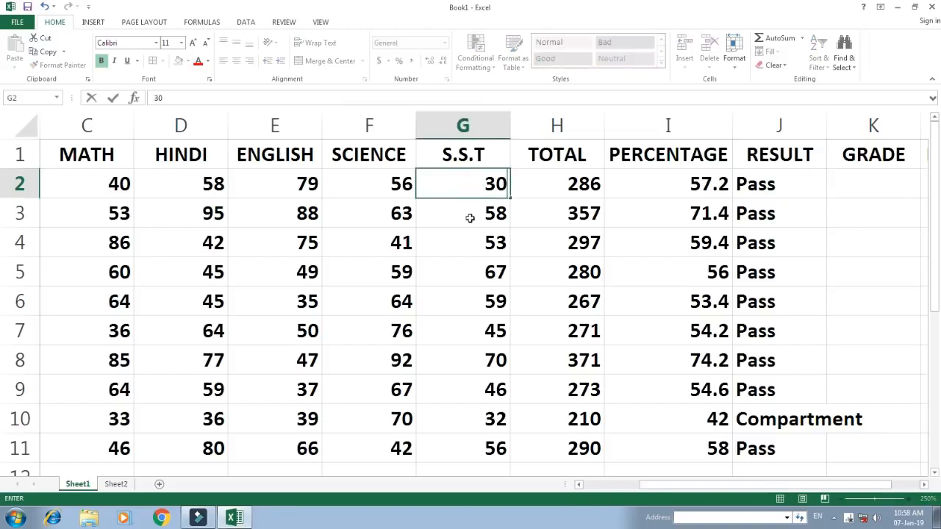
pyautogui.click(471, 217)
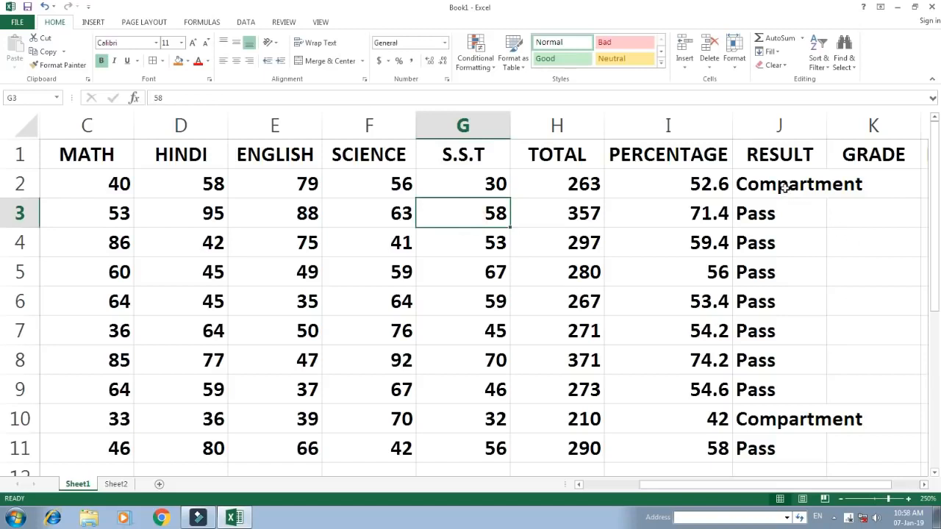
pyautogui.click(355, 182)
pyautogui.write('32')
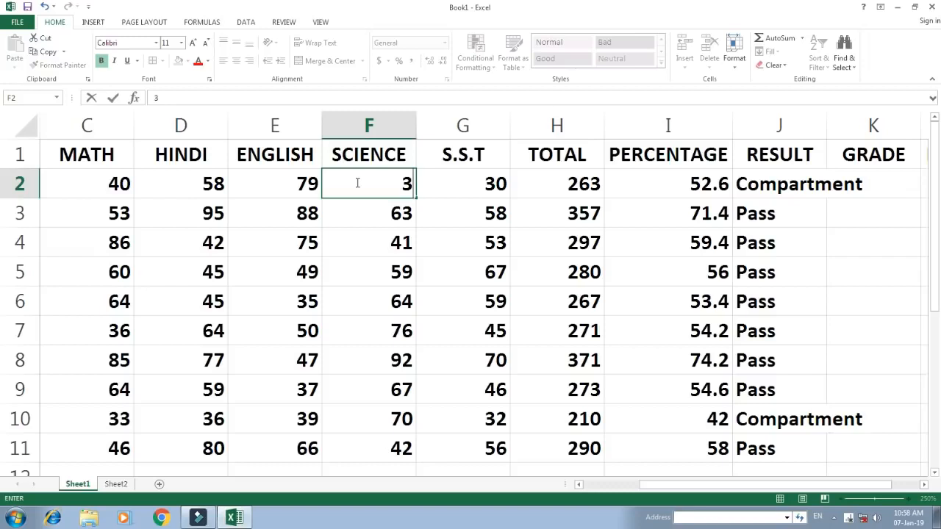
pyautogui.click(769, 234)
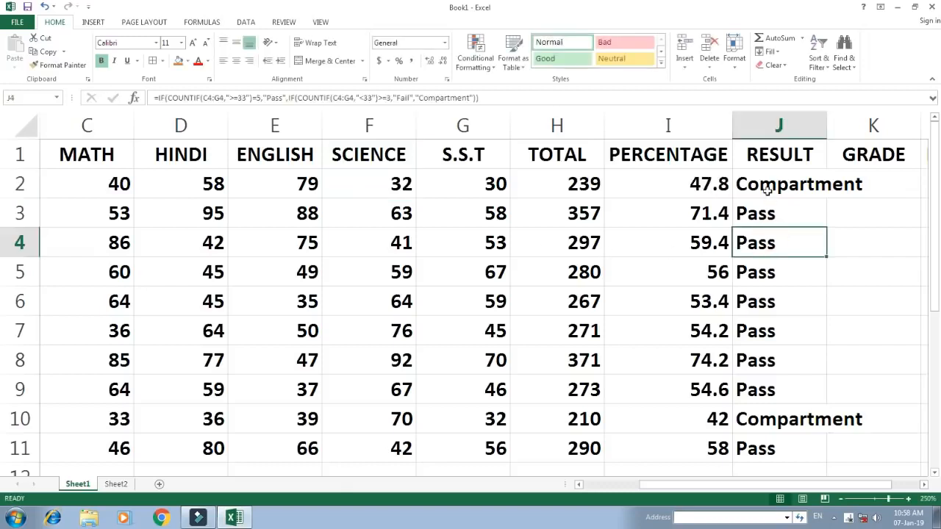
pyautogui.click(292, 183)
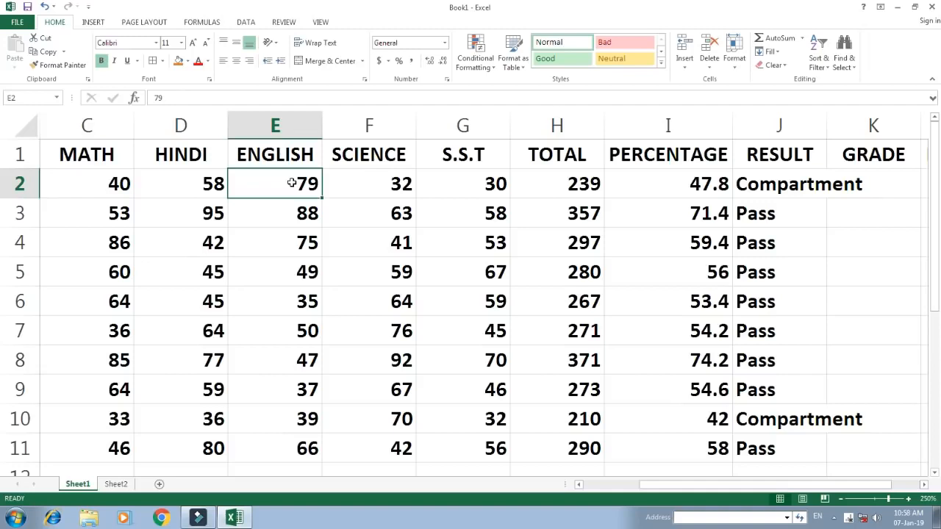
pyautogui.write('25')
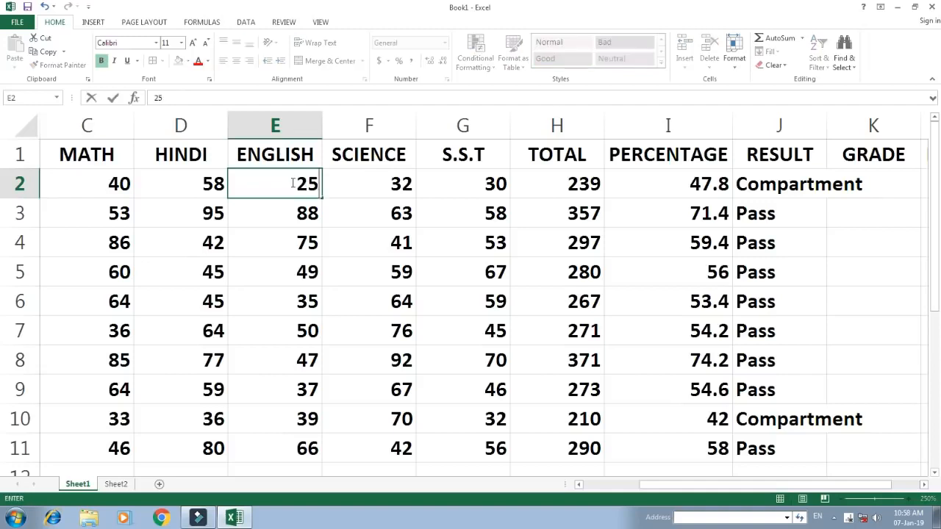
pyautogui.click(300, 232)
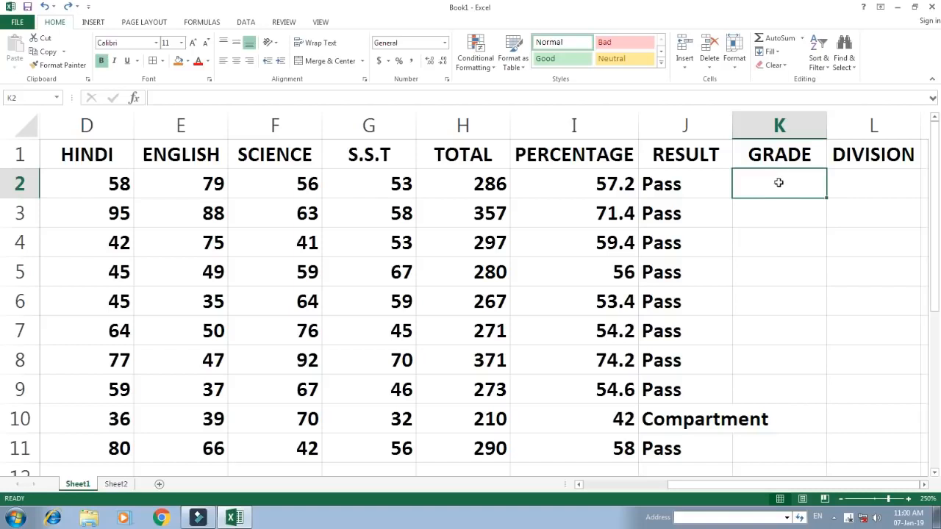
# Review the GRADE criteria table on Sheet2 and return to GRADE cell K2 on Sheet1
pyautogui.click(779, 182)
pyautogui.click(116, 485)
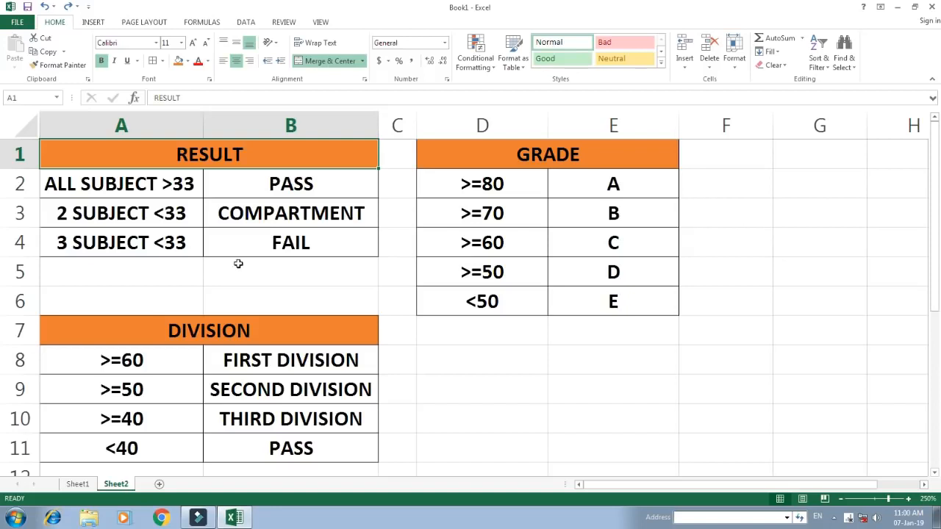
pyautogui.click(81, 485)
pyautogui.click(761, 178)
pyautogui.click(770, 188)
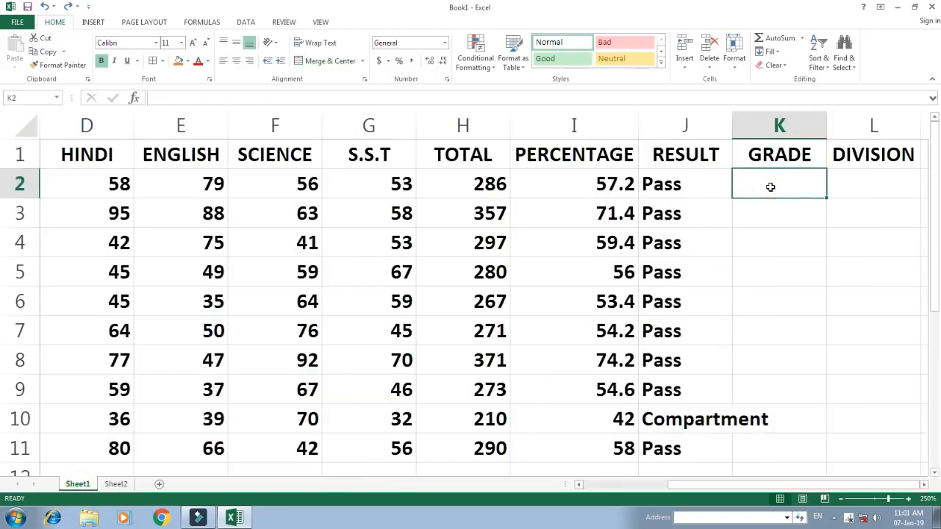
# Start an IF formula in GRADE cell K2 with the condition I2>=80 and the value if true "A"
pyautogui.write('=if')
pyautogui.press('Tab')
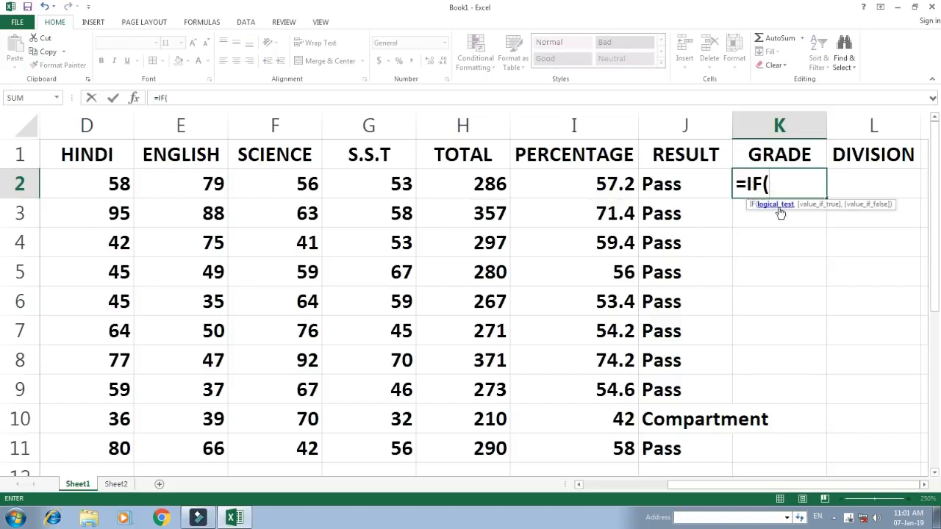
pyautogui.click(571, 179)
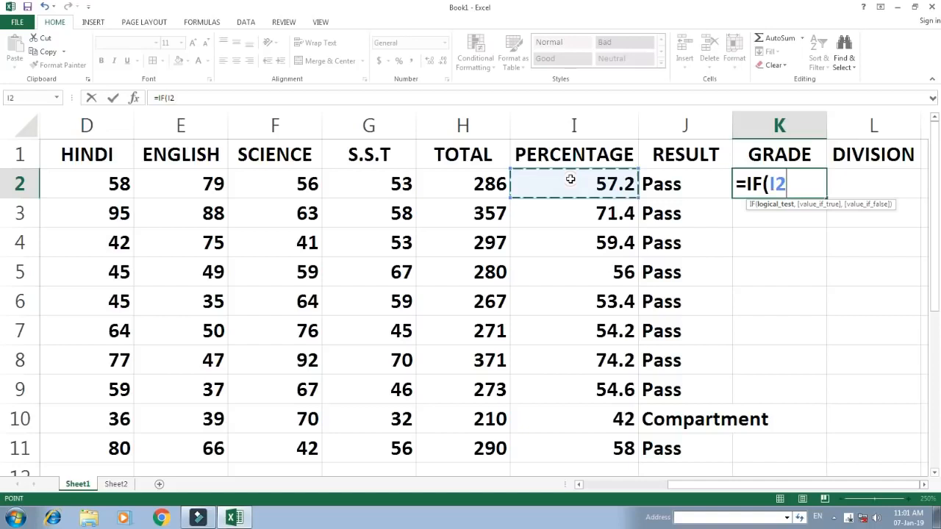
pyautogui.write('>=80')
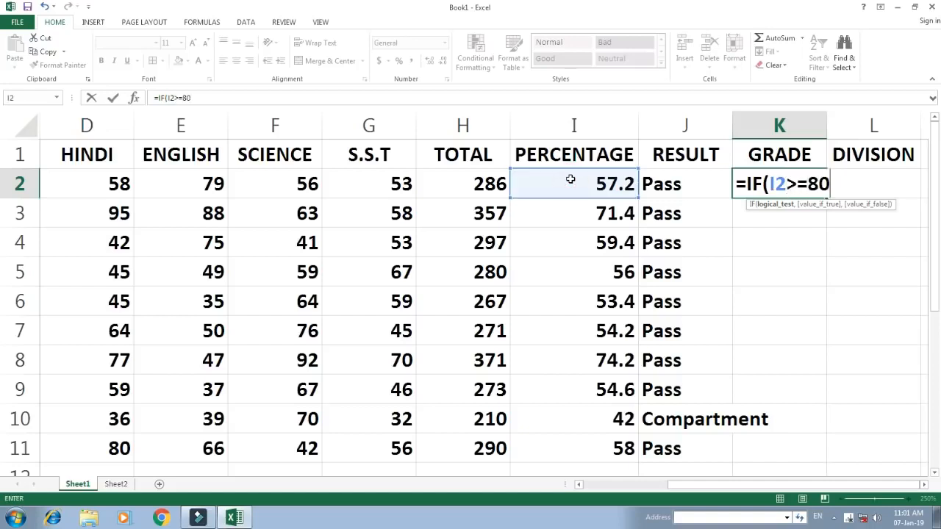
pyautogui.write(',')
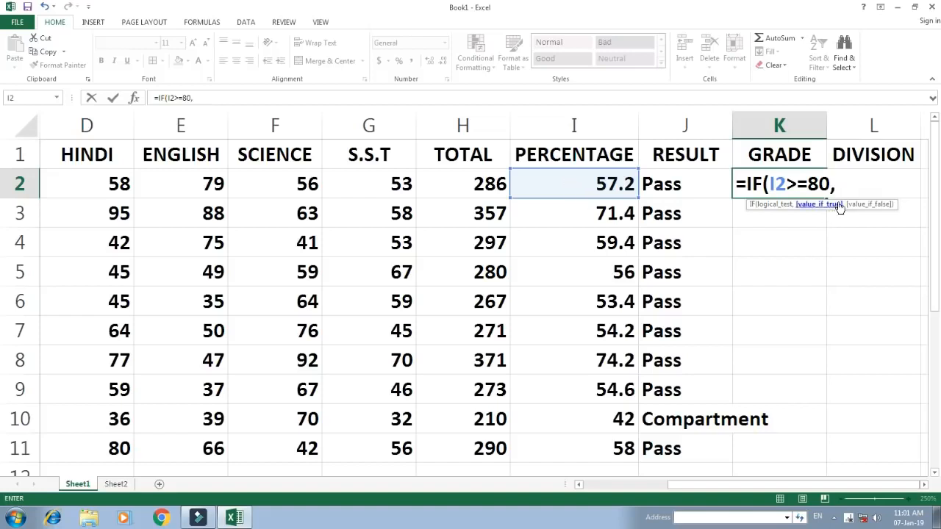
pyautogui.write('"A",')
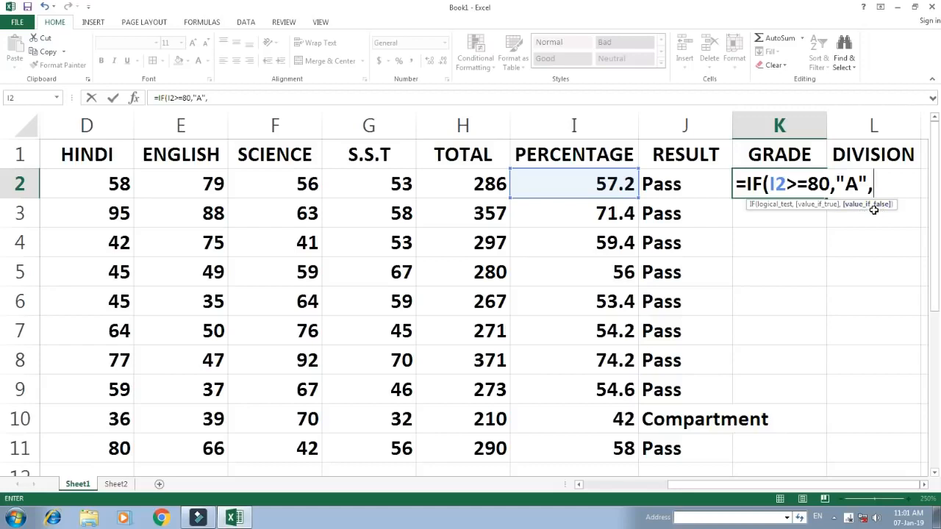
pyautogui.write('IF(')
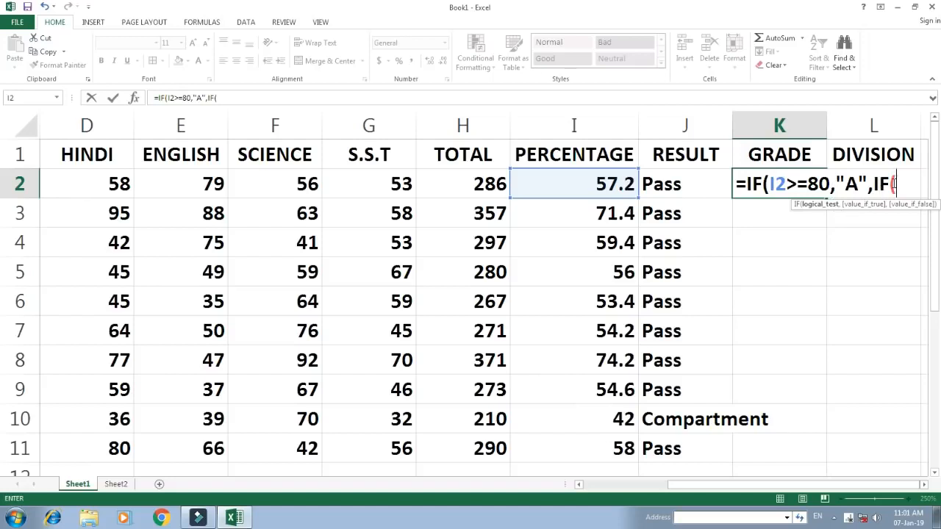
# Add a nested IF to the K2 GRADE formula that returns "B" when I2>=70
pyautogui.click(588, 181)
pyautogui.write('>=')
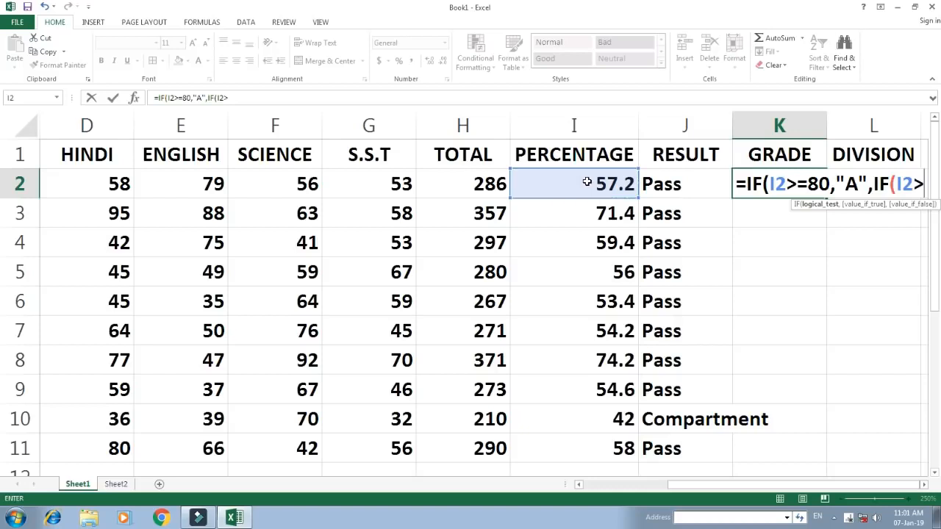
pyautogui.write('70')
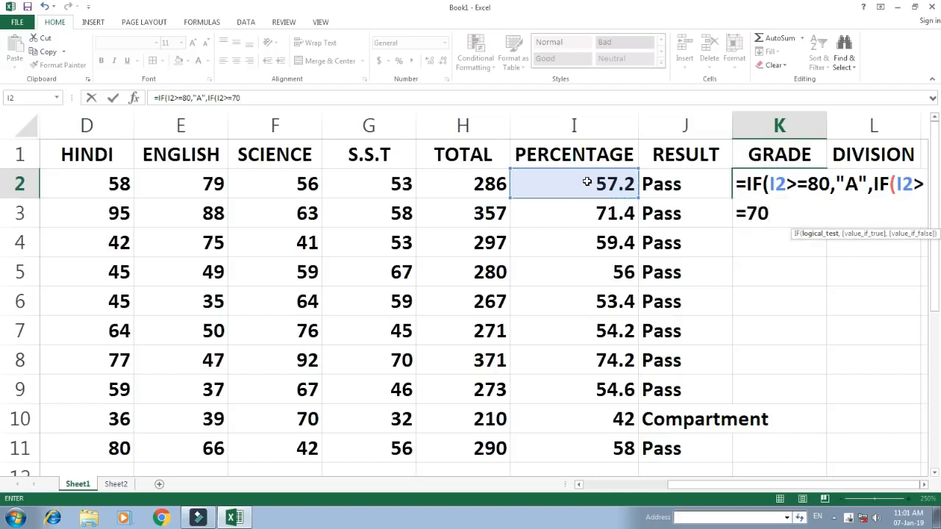
pyautogui.write(',"B"')
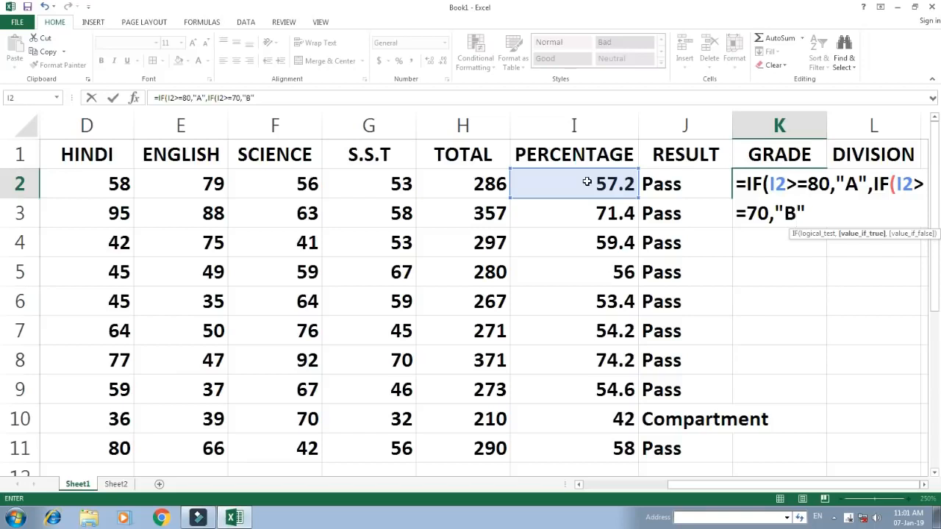
pyautogui.write(',')
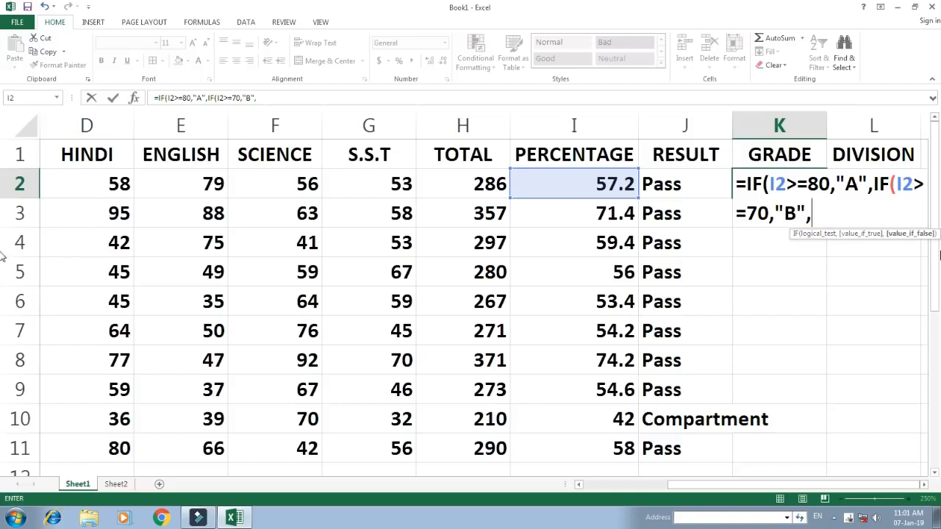
pyautogui.write('IF(')
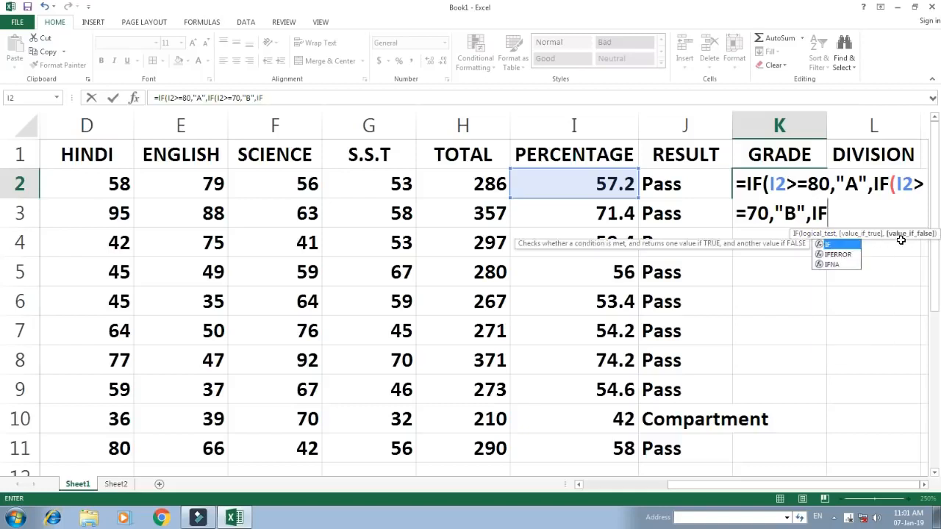
# Nest another IF in the K2 formula that returns "C" when I2>=60
pyautogui.click(614, 185)
pyautogui.write('>')
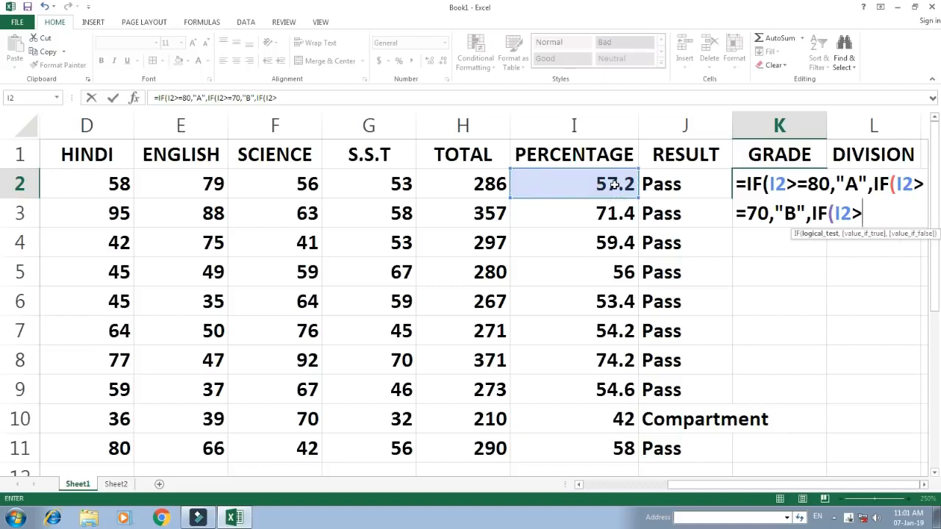
pyautogui.write('=60,"')
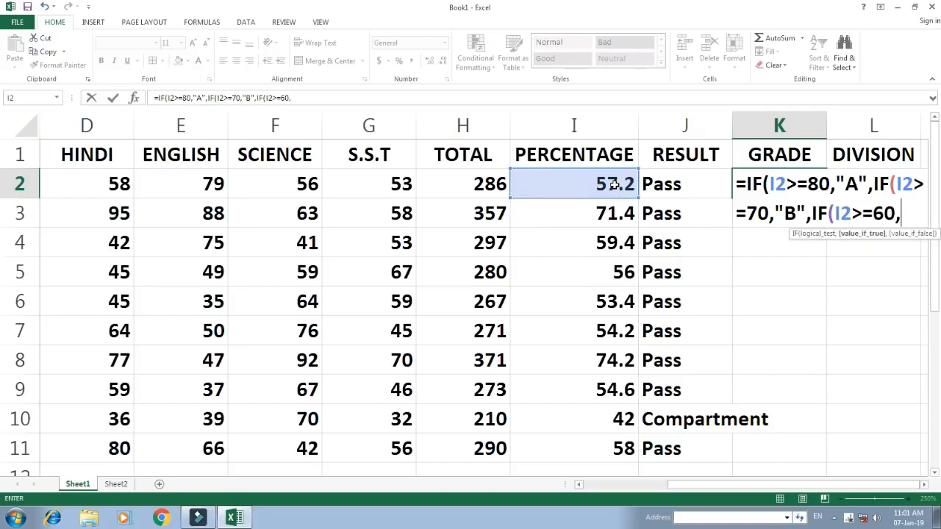
pyautogui.write('C"')
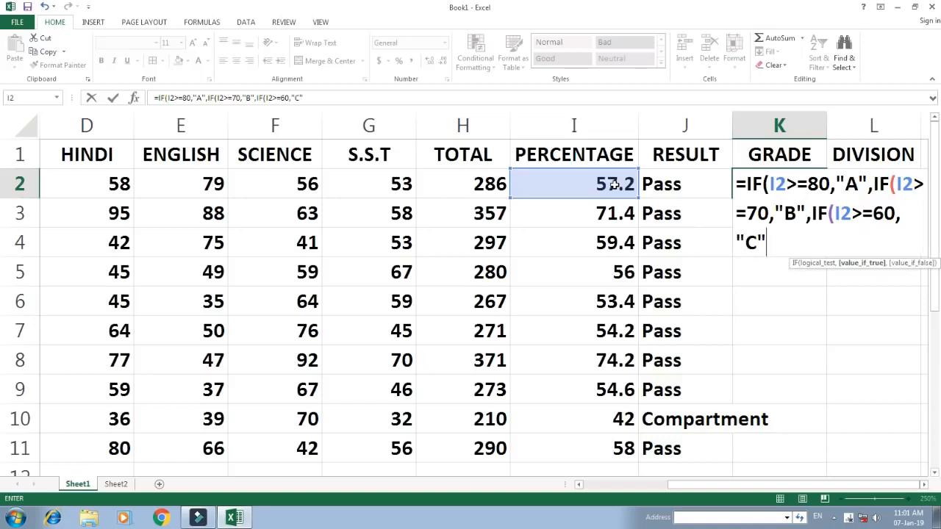
pyautogui.write(',')
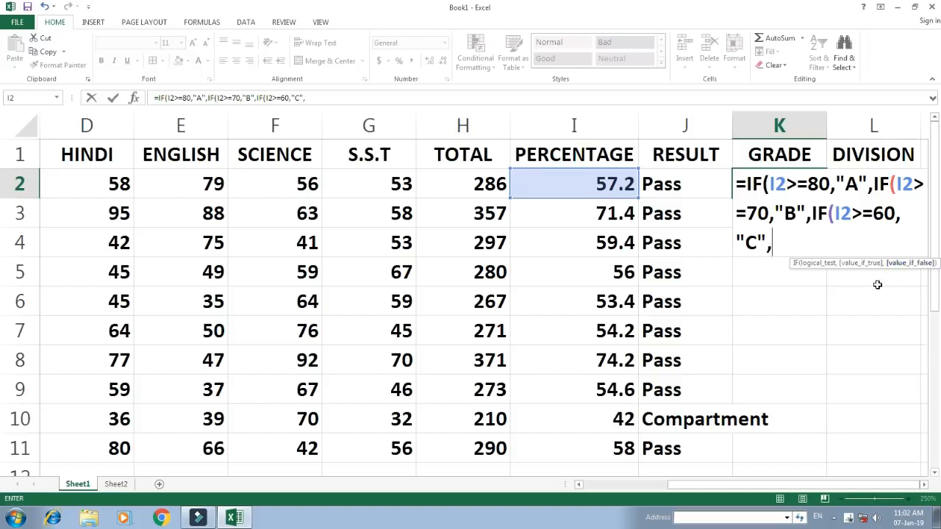
# Nest a fourth IF in the K2 formula that returns "D" when I2>=50
pyautogui.write('IF(')
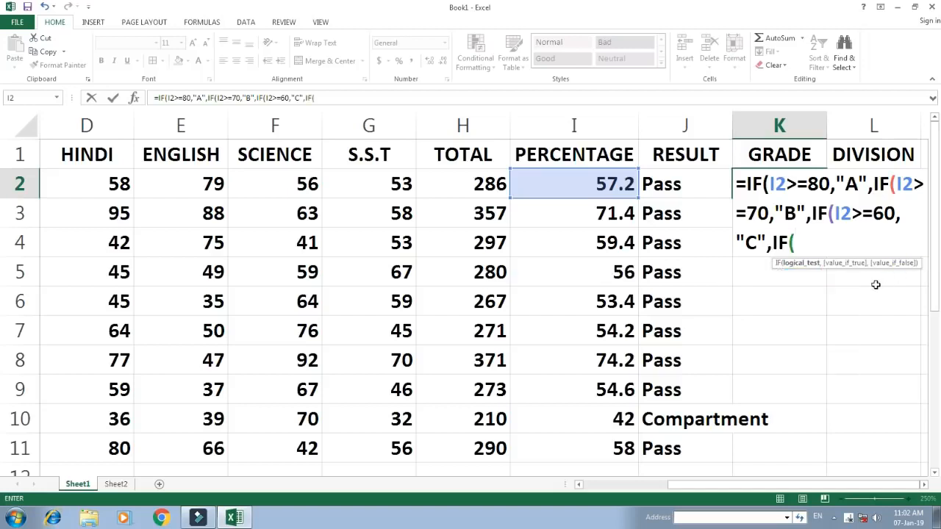
pyautogui.click(600, 184)
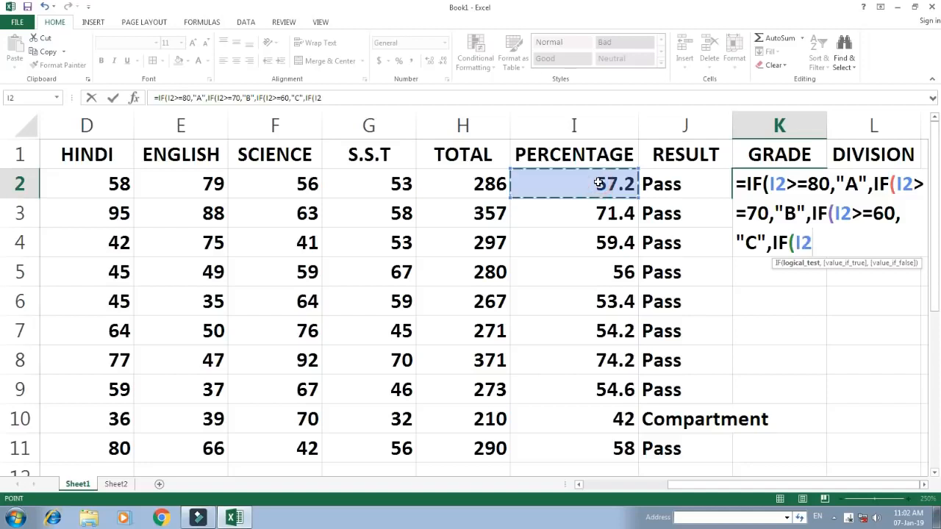
pyautogui.write('>=')
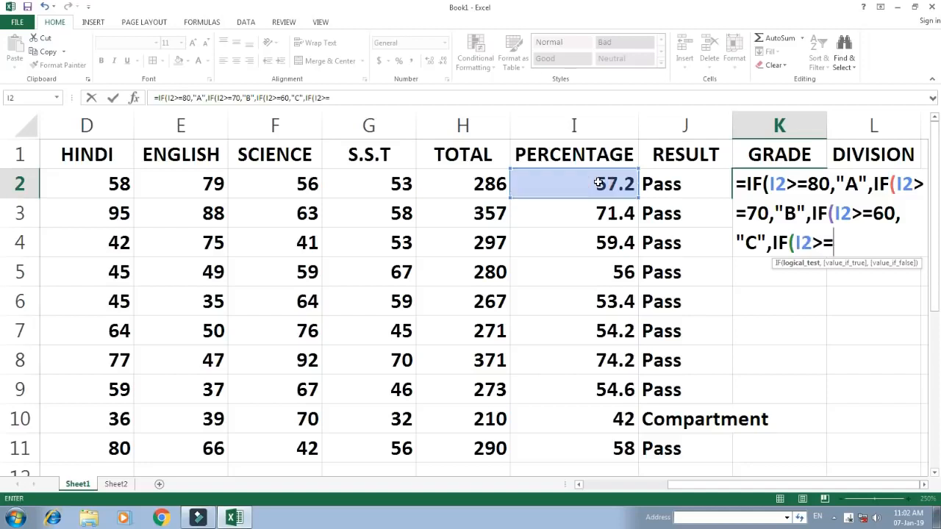
pyautogui.write('50,"D",')
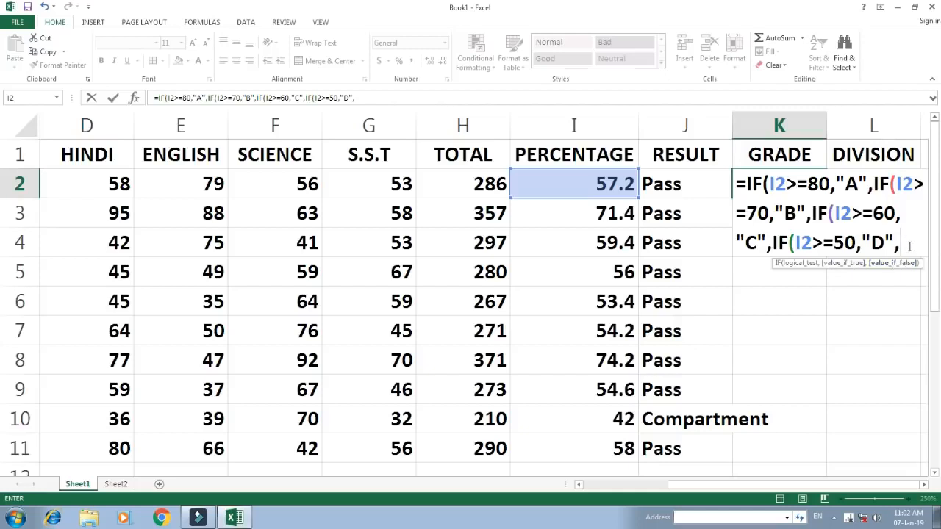
# Finish the K2 GRADE formula with "E" as the final value if false and four closing parentheses, and enter it
pyautogui.write('"E"')
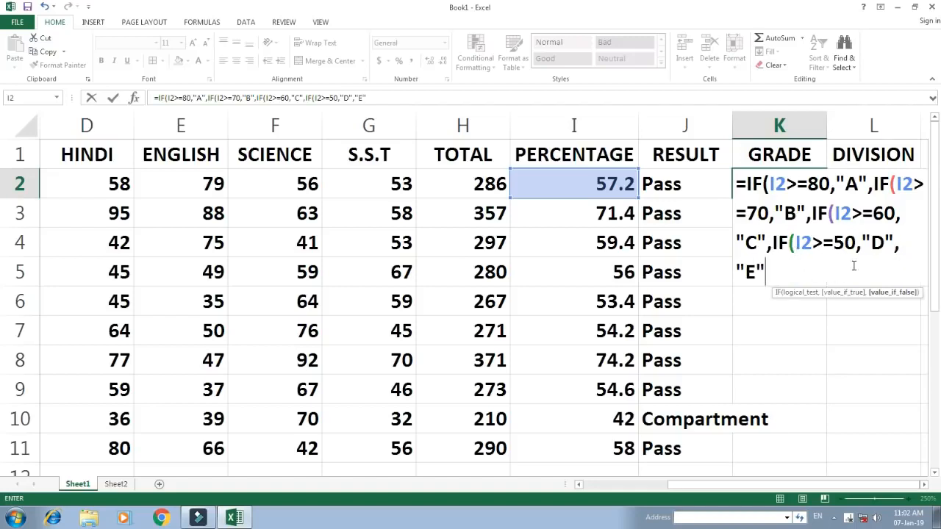
pyautogui.click(767, 271)
pyautogui.write('))))')
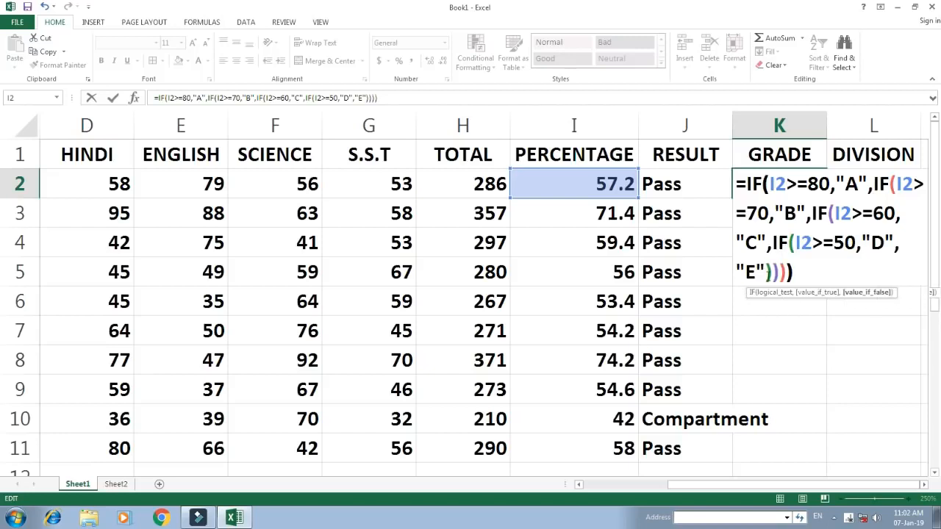
pyautogui.press('Return')
pyautogui.press('Up')
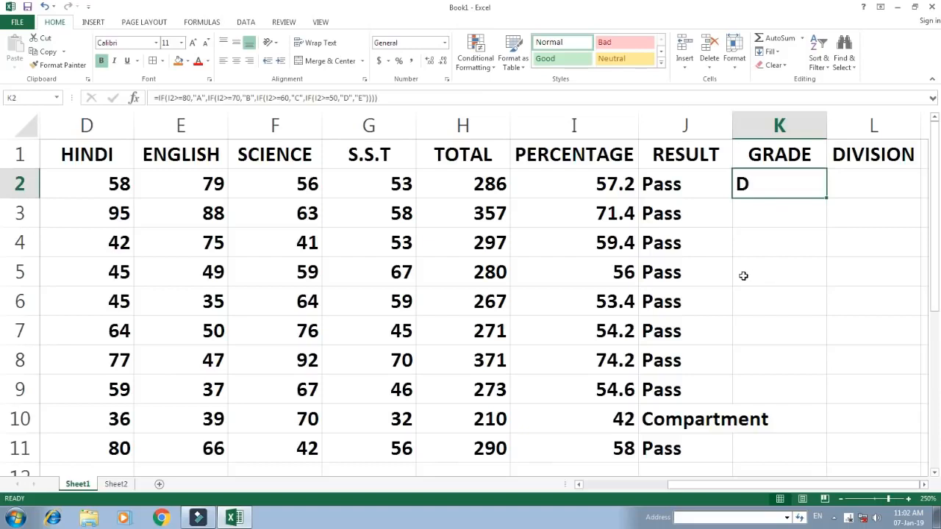
# Check the grade in K2 and the percentage in I2 against the GRADE criteria table on Sheet2
pyautogui.click(762, 189)
pyautogui.click(116, 485)
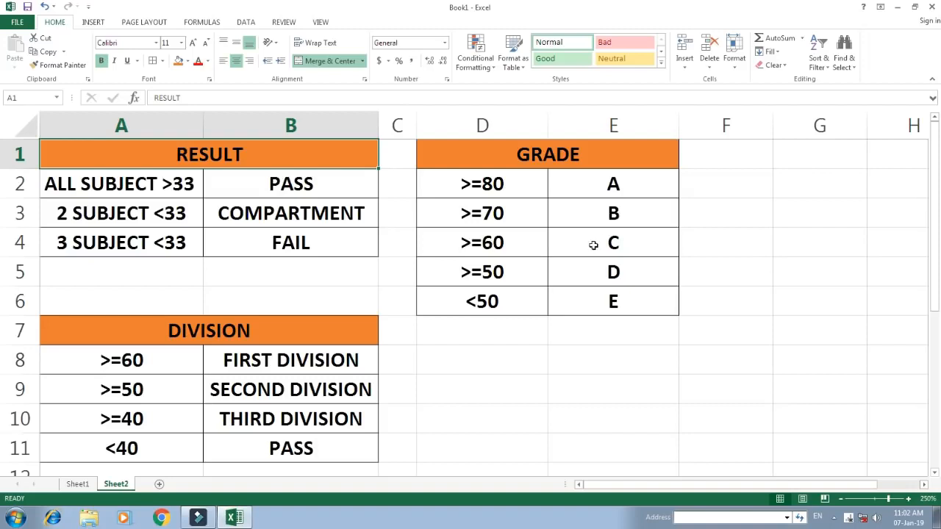
pyautogui.click(77, 483)
pyautogui.click(620, 184)
pyautogui.click(772, 188)
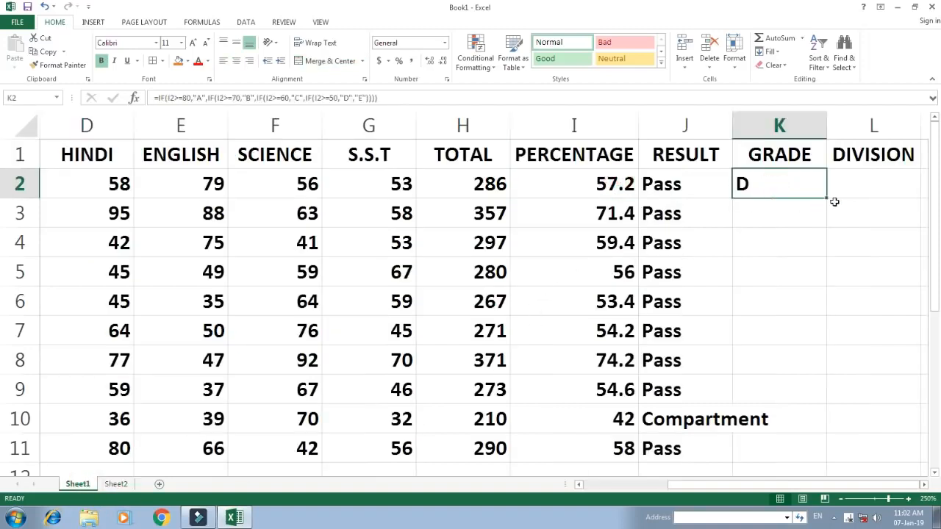
# Fill the GRADE formula from K2 down to K11
pyautogui.moveTo(798, 188); pyautogui.dragTo(798, 189)
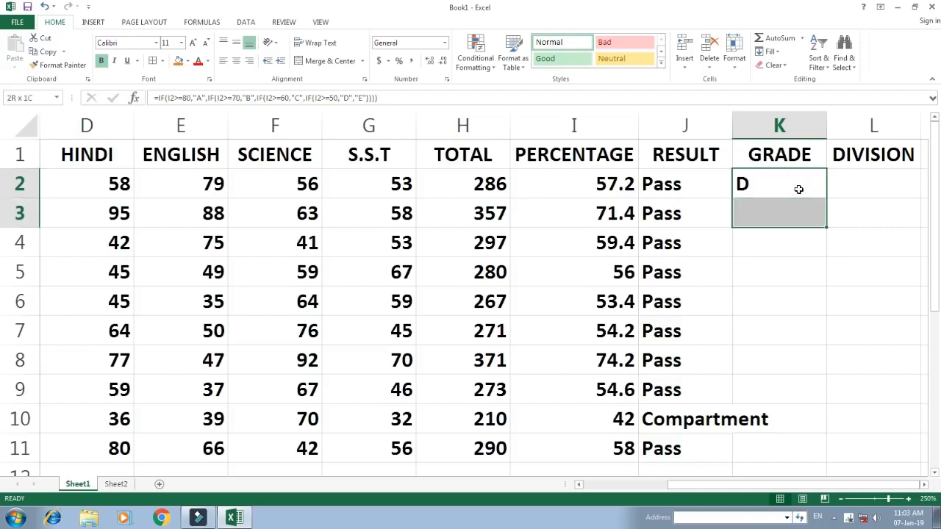
pyautogui.hotkey('shift', 'Down')
pyautogui.hotkey('shift', 'Down')
pyautogui.hotkey('shift', 'Down')
pyautogui.hotkey('shift', 'Down')
pyautogui.hotkey('shift', 'Down')
pyautogui.hotkey('shift', 'Down')
pyautogui.hotkey('shift', 'Down')
pyautogui.hotkey('shift', 'Down')
pyautogui.hotkey('shift', 'Down')
pyautogui.hotkey('shift', 'Up')
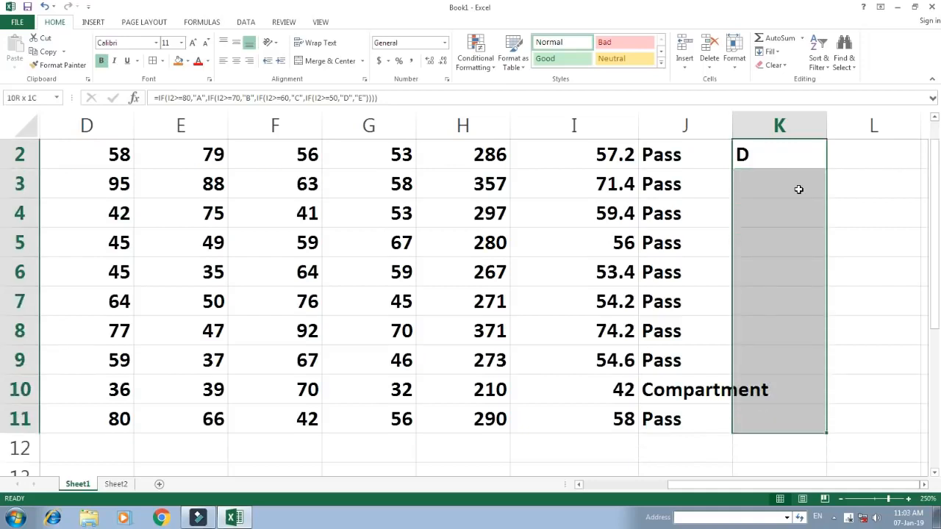
pyautogui.hotkey('ctrl', 'd')
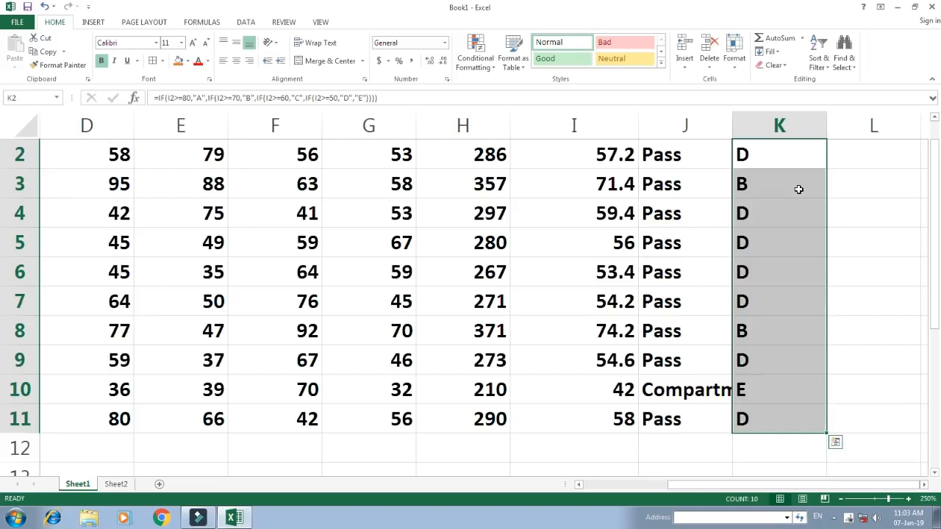
pyautogui.press('Right')
pyautogui.press('Up')
pyautogui.press('Left')
pyautogui.press('Left')
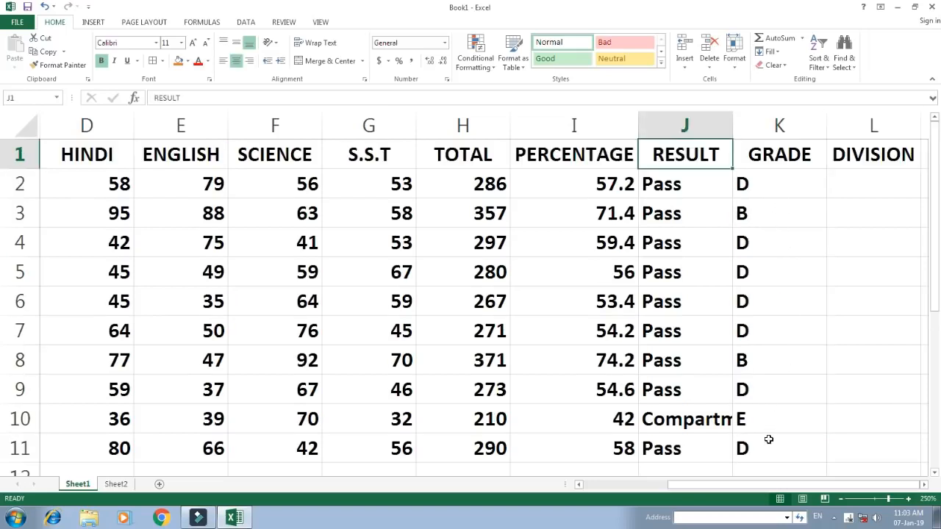
# Review the DIVISION criteria table on Sheet2 and return to DIVISION cell L2 on Sheet1
pyautogui.click(867, 190)
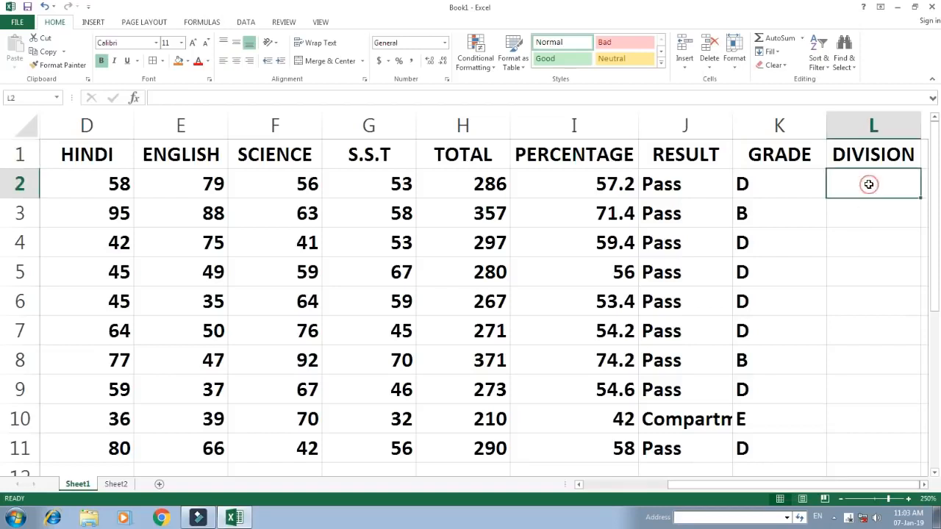
pyautogui.click(116, 484)
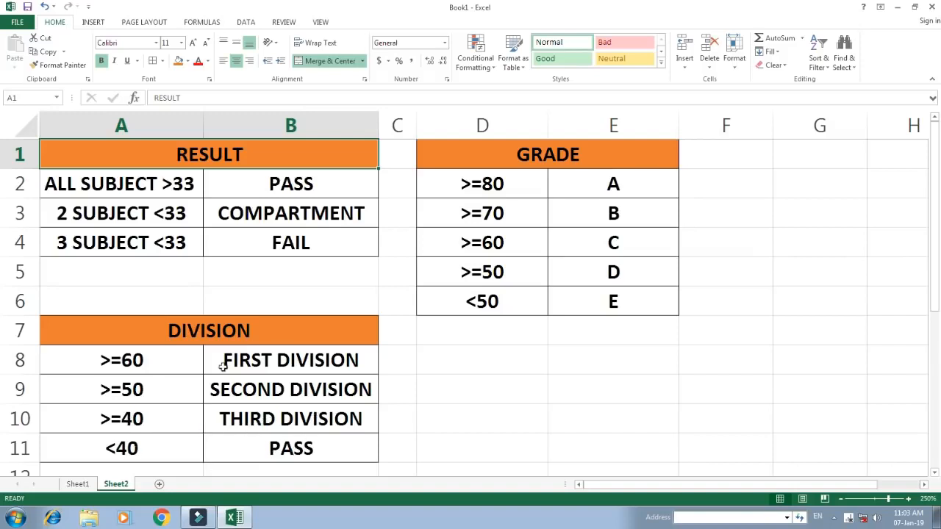
pyautogui.click(77, 484)
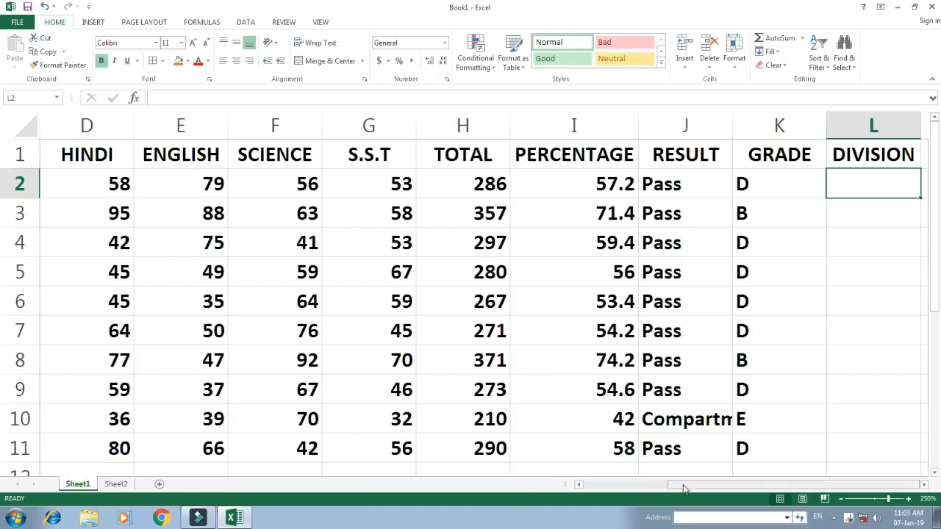
pyautogui.click(848, 181)
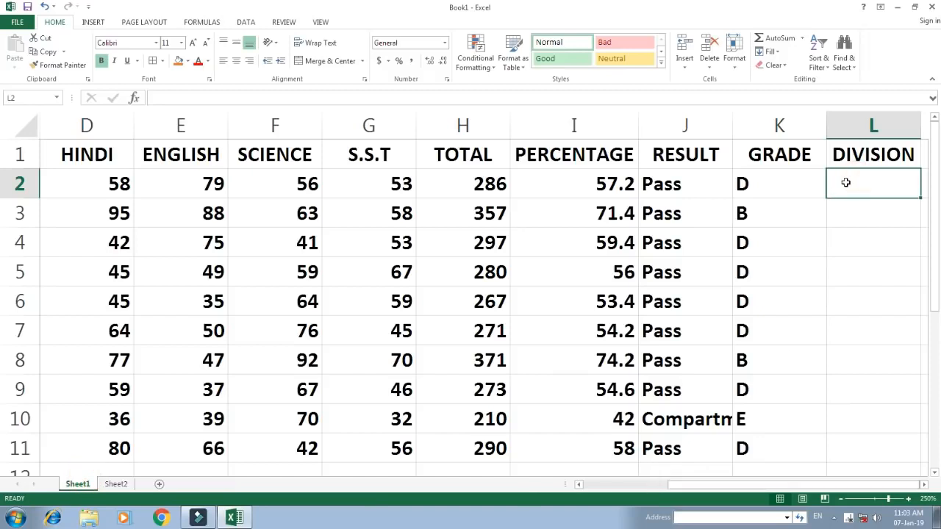
# Start an IF formula in DIVISION cell L2 with the condition I2>=60 and the value if true "First Division"
pyautogui.write('=IF')
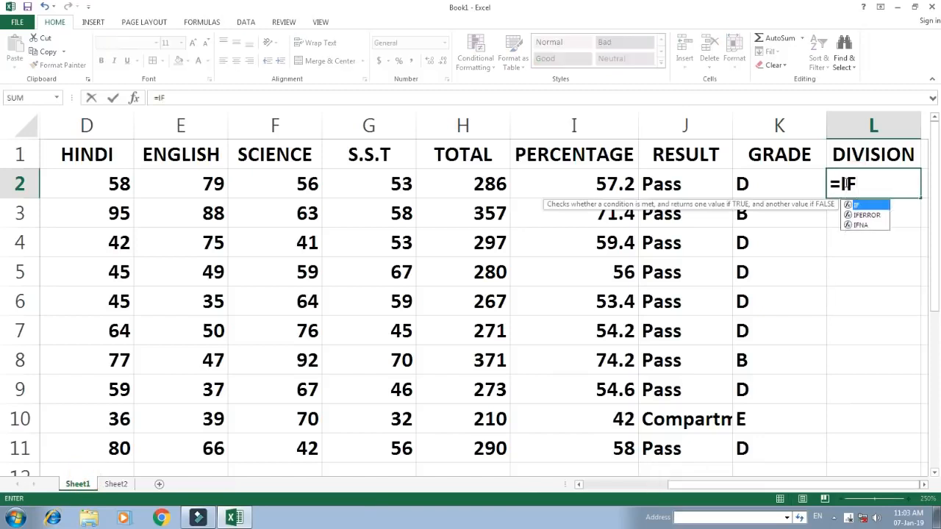
pyautogui.write('(')
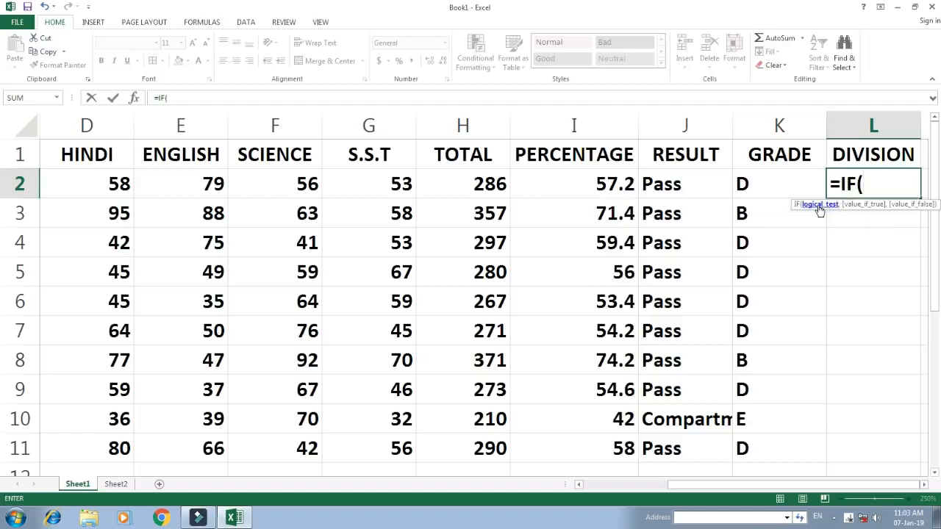
pyautogui.click(602, 185)
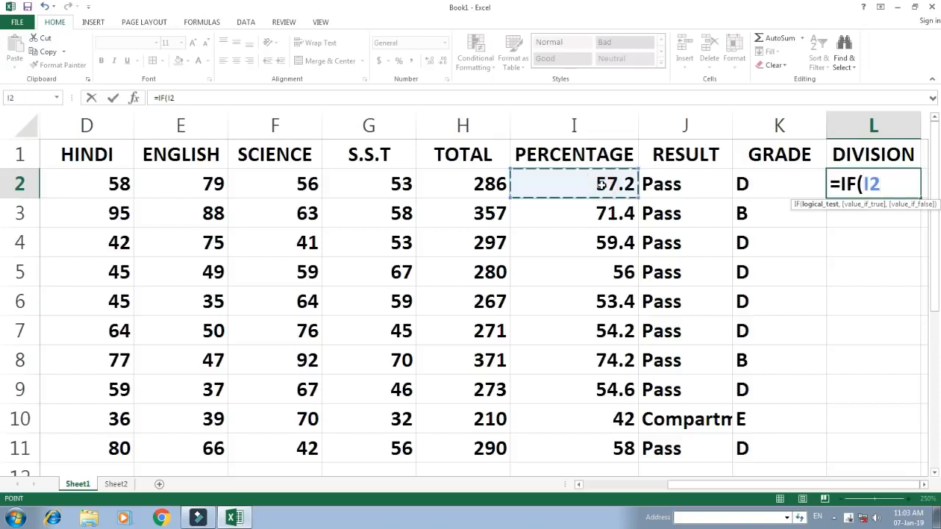
pyautogui.write('>=6')
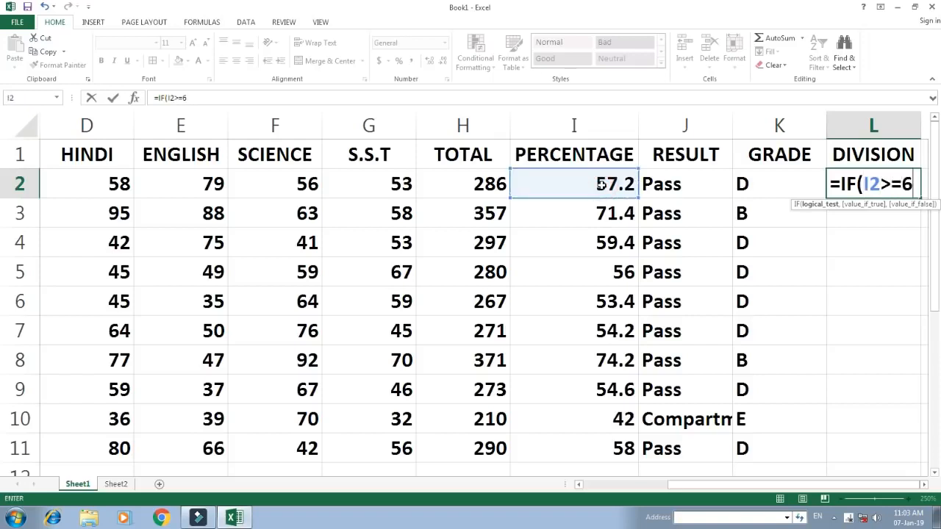
pyautogui.write('0,')
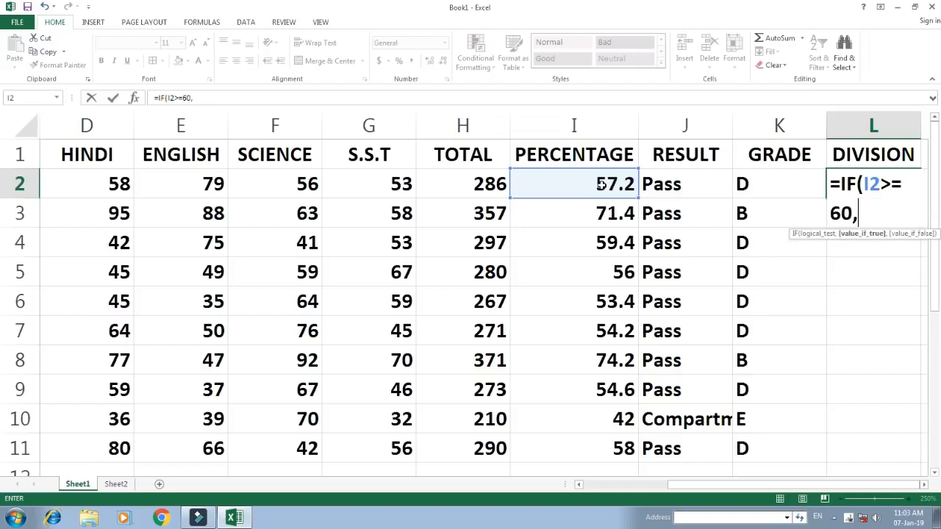
pyautogui.write('"First Di')
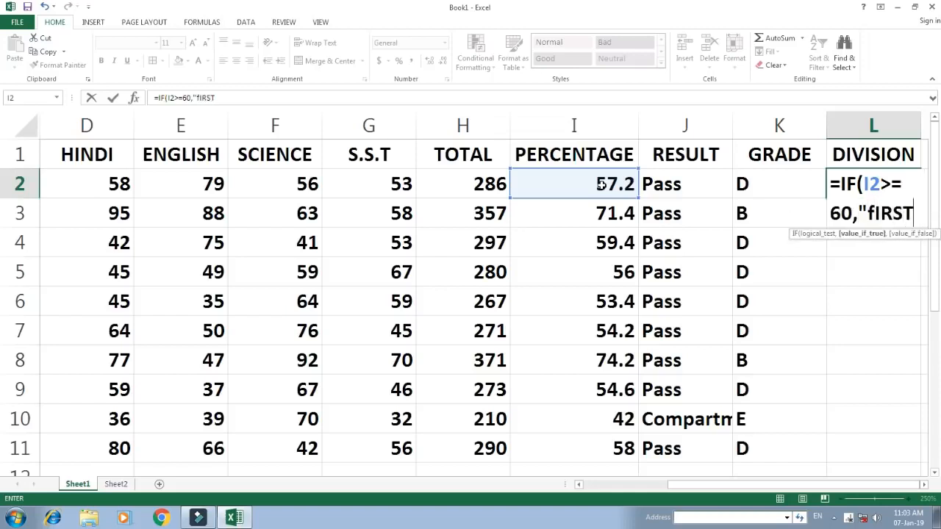
pyautogui.write('visio')
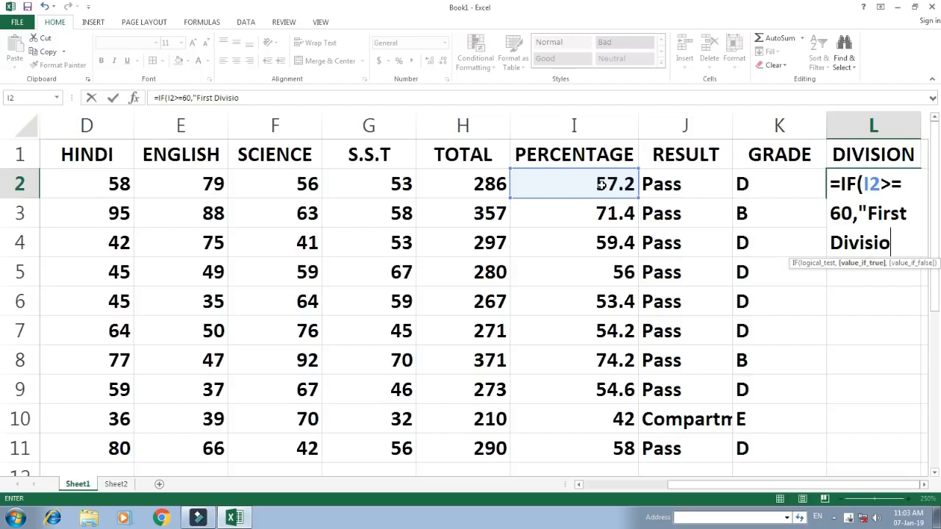
pyautogui.write('n",')
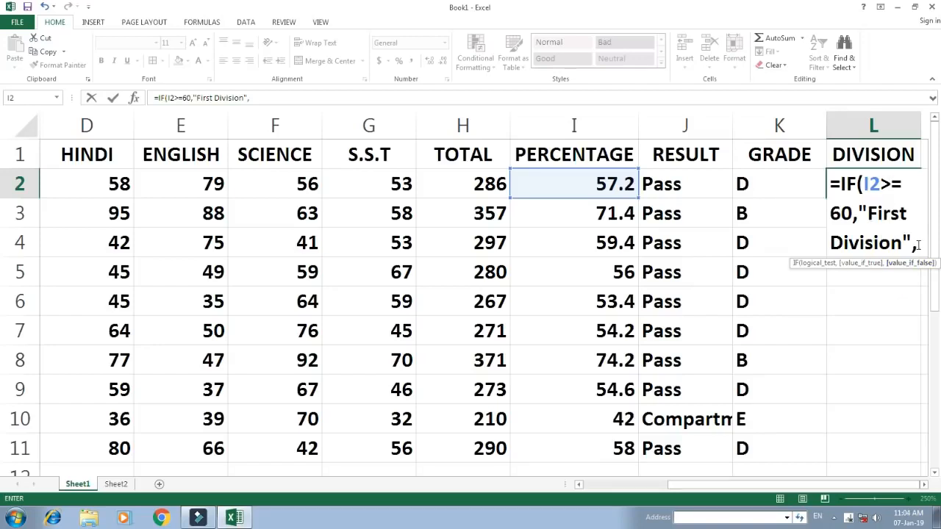
# Nest a second IF in the L2 formula with the condition I2>=50 and the value if true "Second Division"
pyautogui.write('IF(')
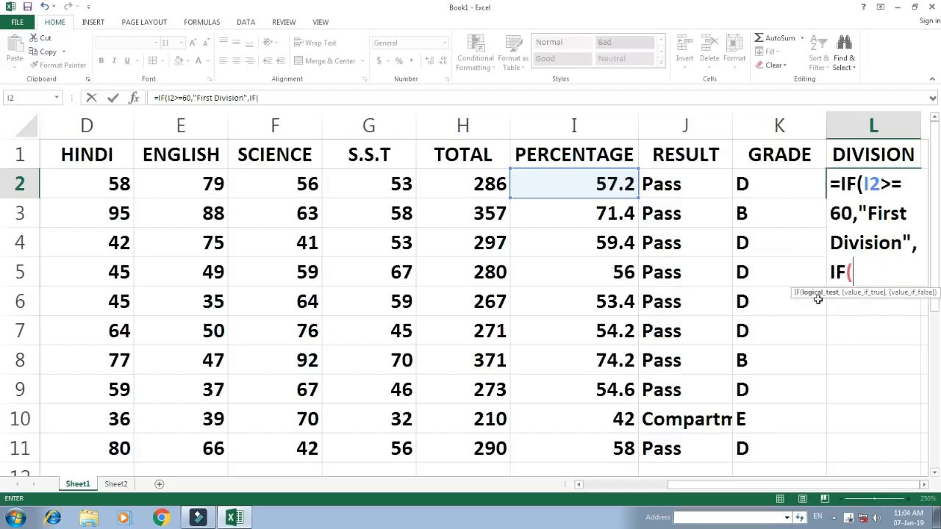
pyautogui.click(559, 179)
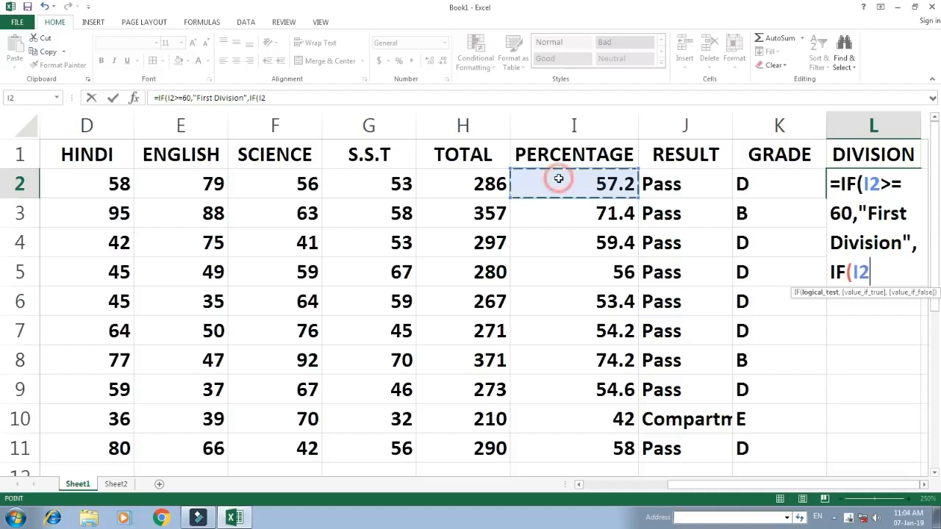
pyautogui.write('>=')
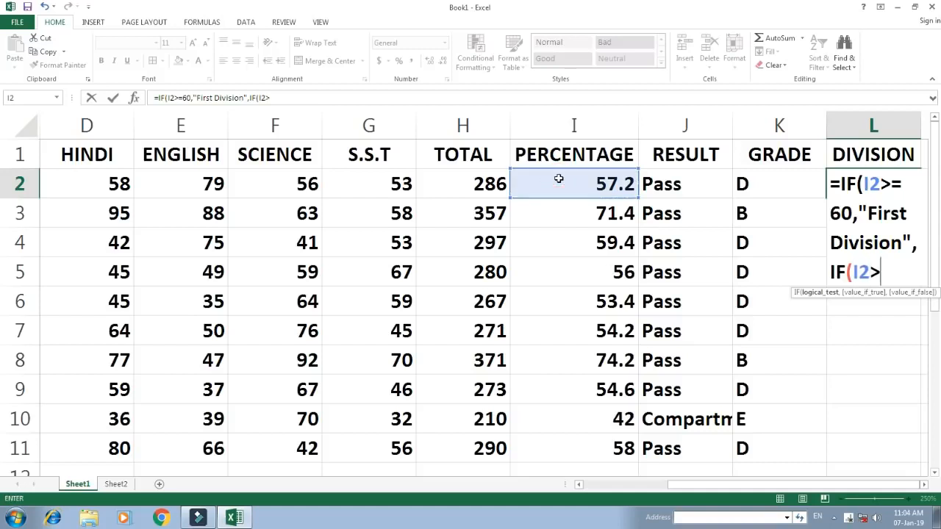
pyautogui.write('50')
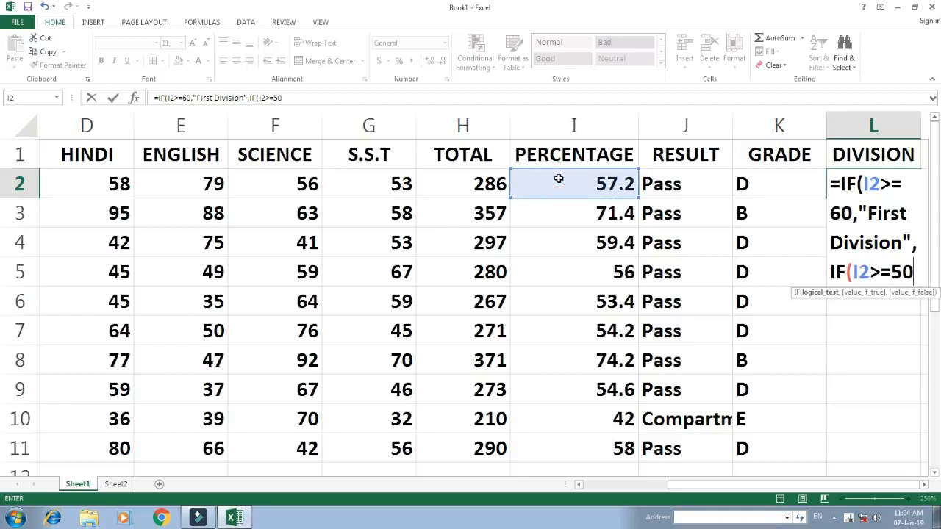
pyautogui.write(',"Se')
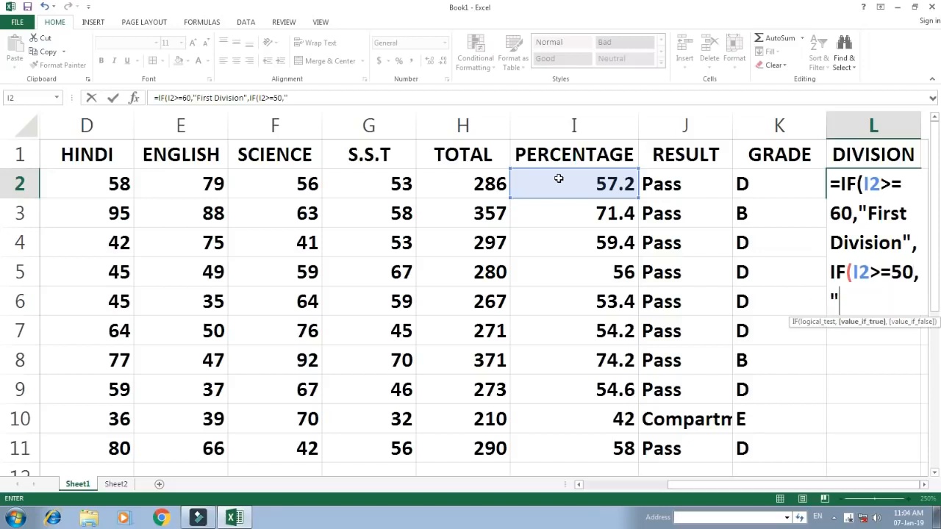
pyautogui.write('cond Div')
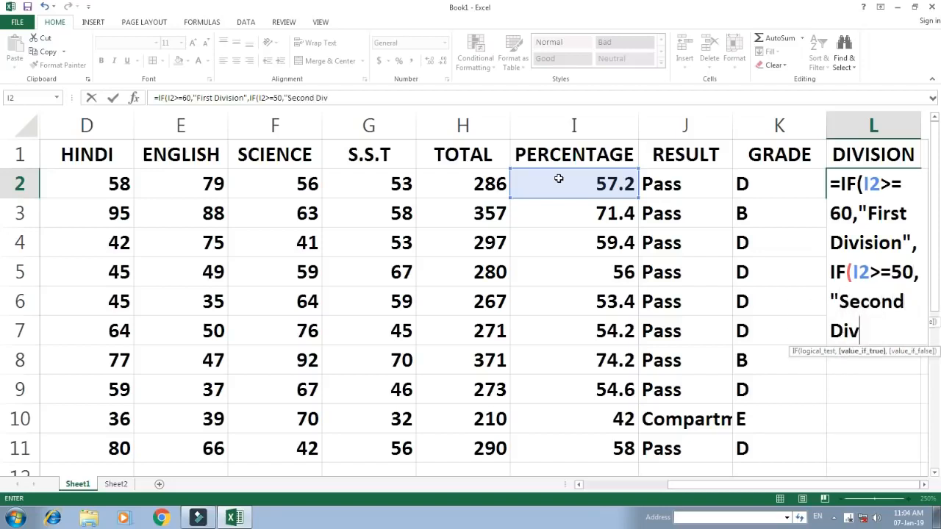
pyautogui.write('ision"')
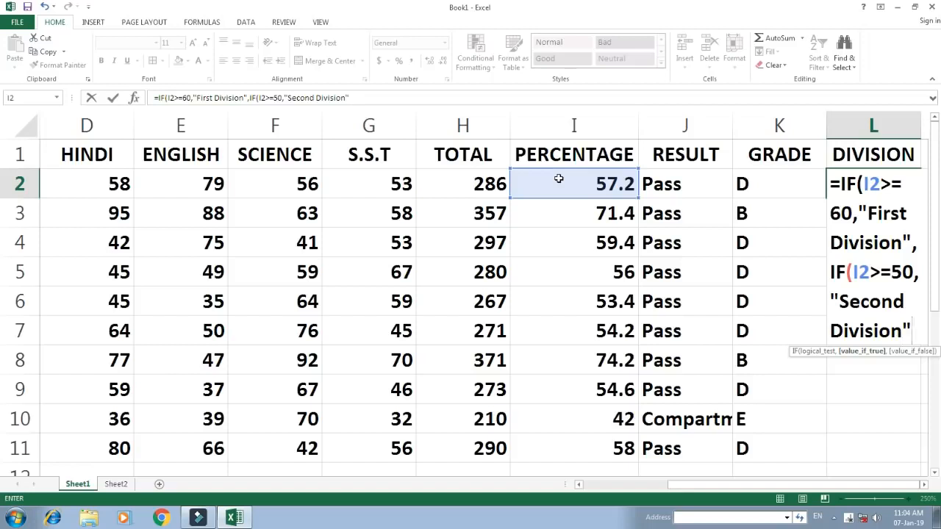
pyautogui.click(910, 272)
pyautogui.write(',')
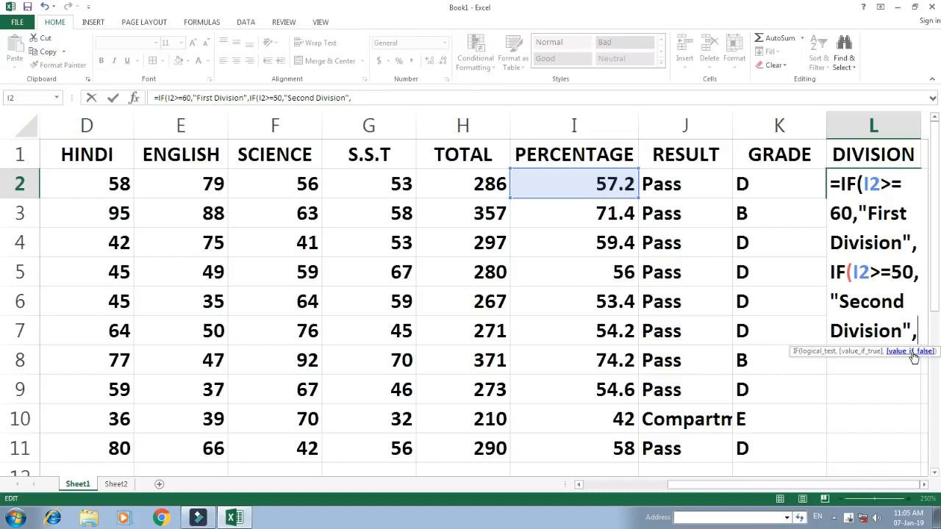
pyautogui.write('IF(')
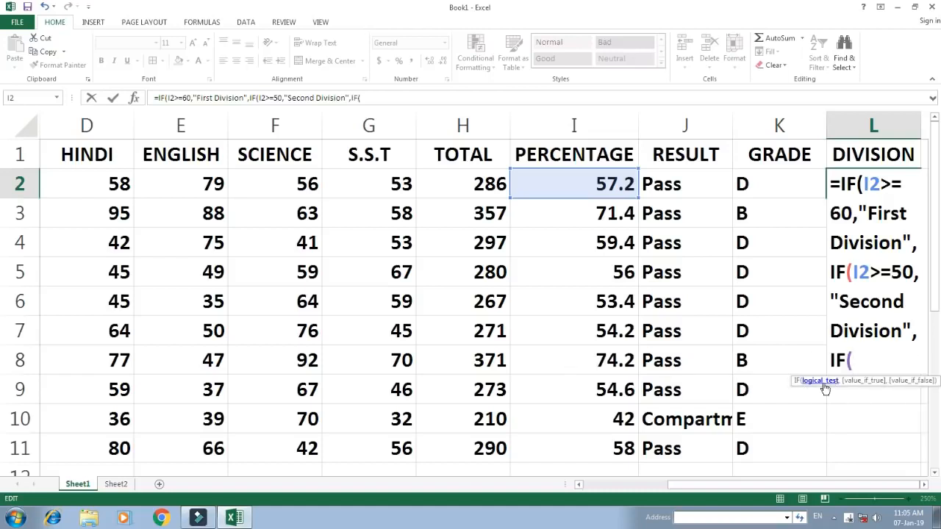
# Nest a third IF in the L2 formula with the condition I2>=40 and the value if true "Third Division"
pyautogui.click(601, 184)
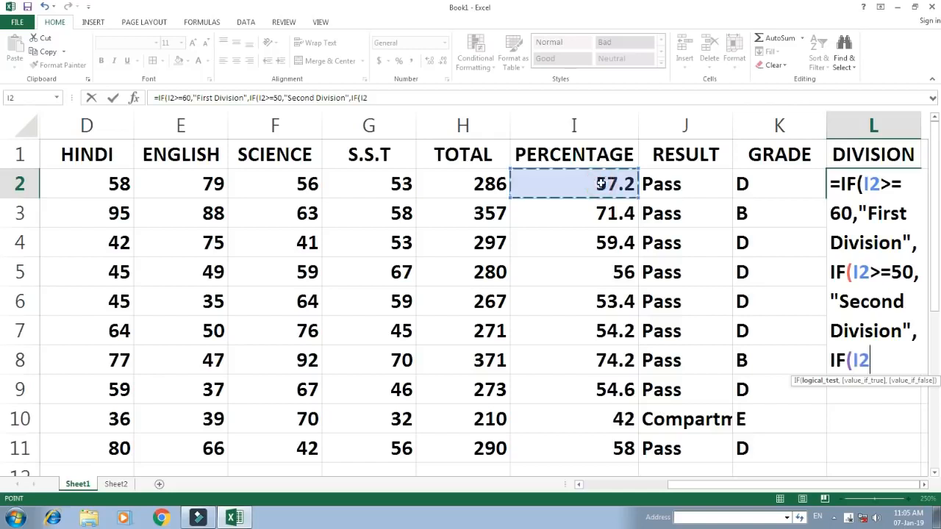
pyautogui.write('>')
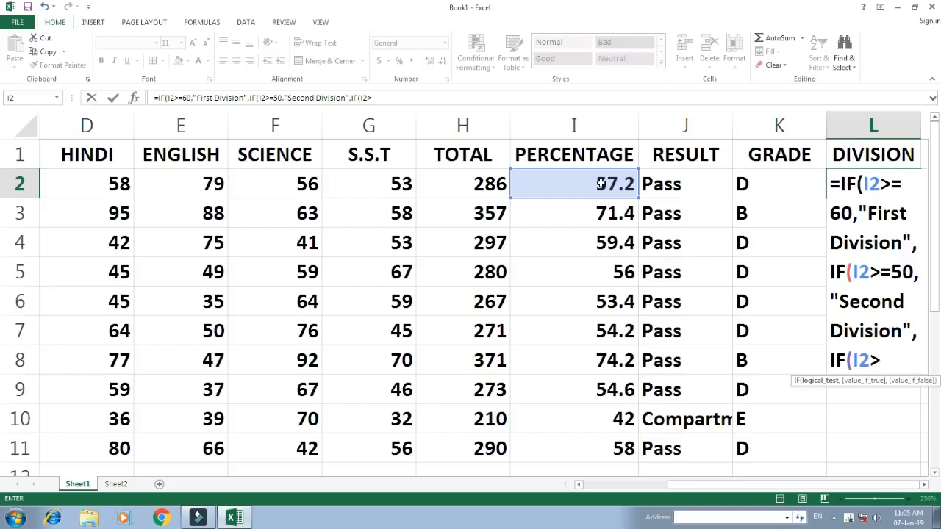
pyautogui.write('\\=40')
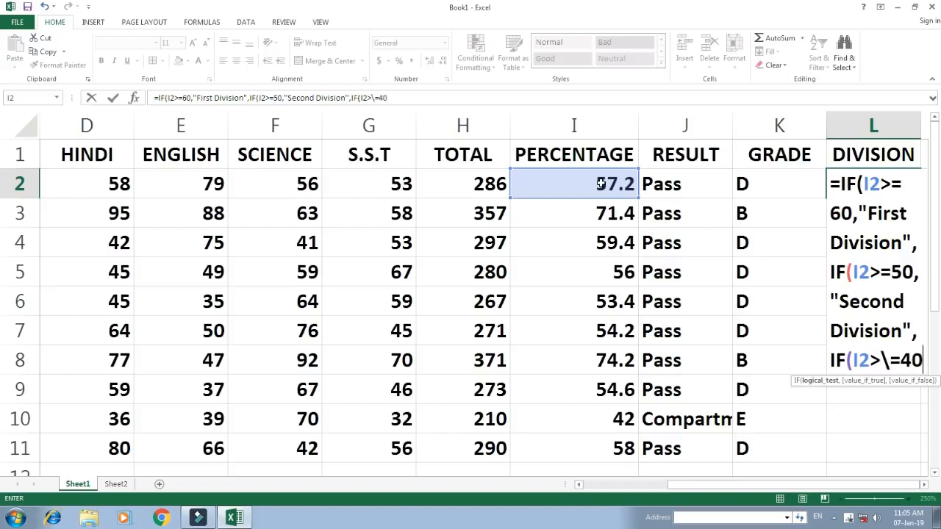
pyautogui.press('BackSpace')
pyautogui.press('BackSpace')
pyautogui.press('BackSpace')
pyautogui.press('BackSpace')
pyautogui.write('=40')
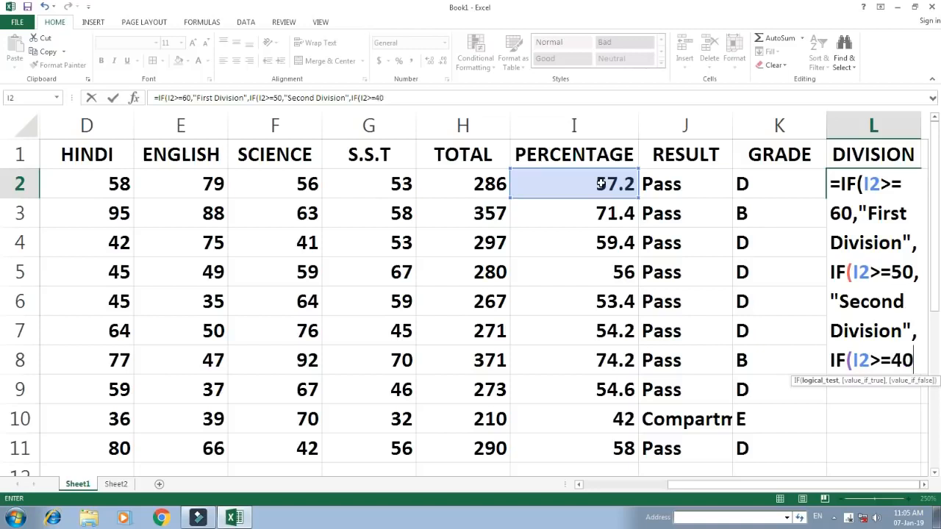
pyautogui.write(',"')
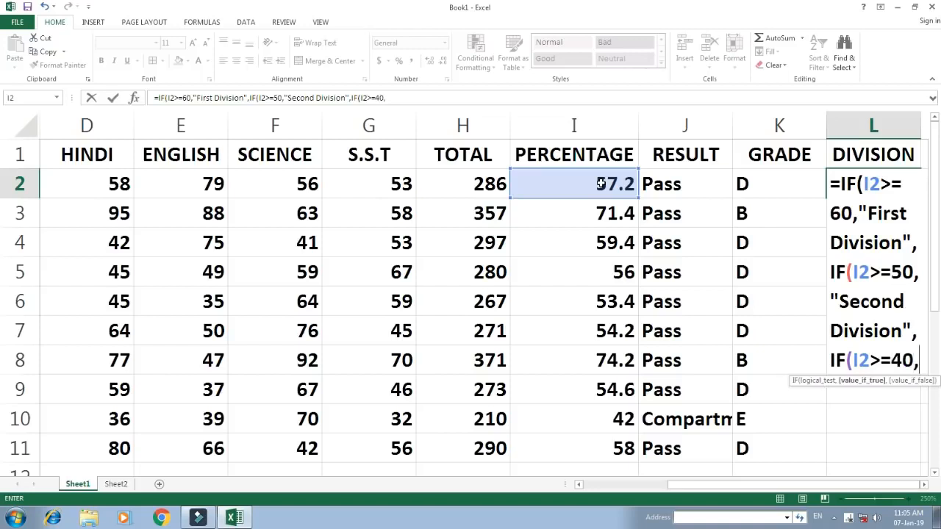
pyautogui.write('Third Division')
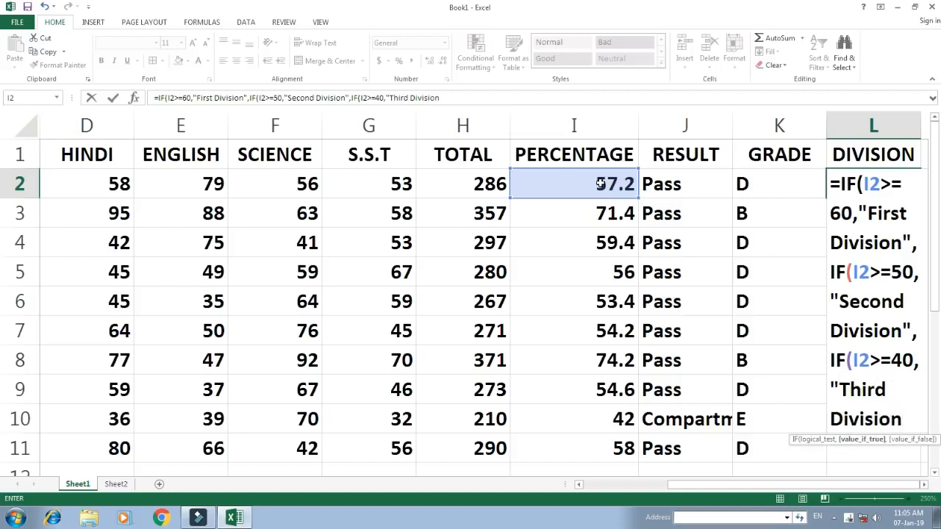
pyautogui.write('",')
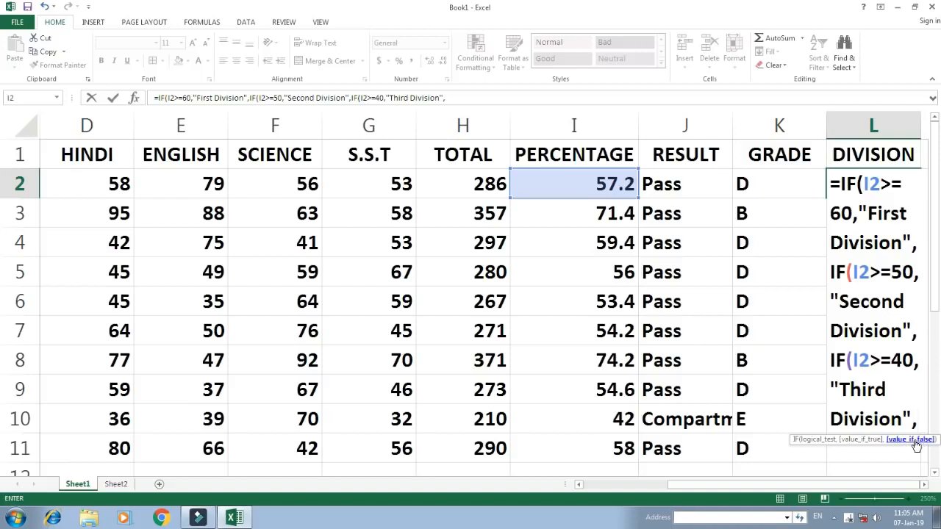
# Complete the L2 formula with the final value if false "Pass" and close all three nested IF functions
pyautogui.write('"Pass"')
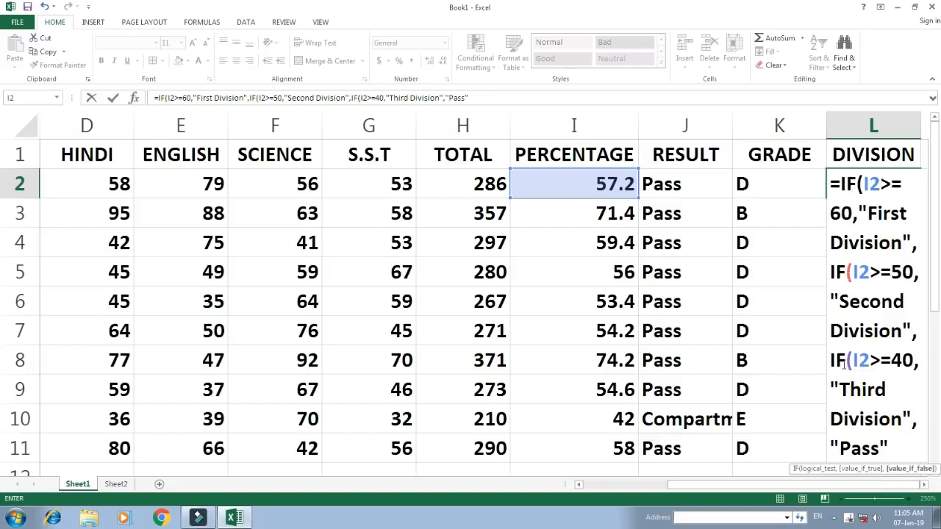
pyautogui.write(')))')
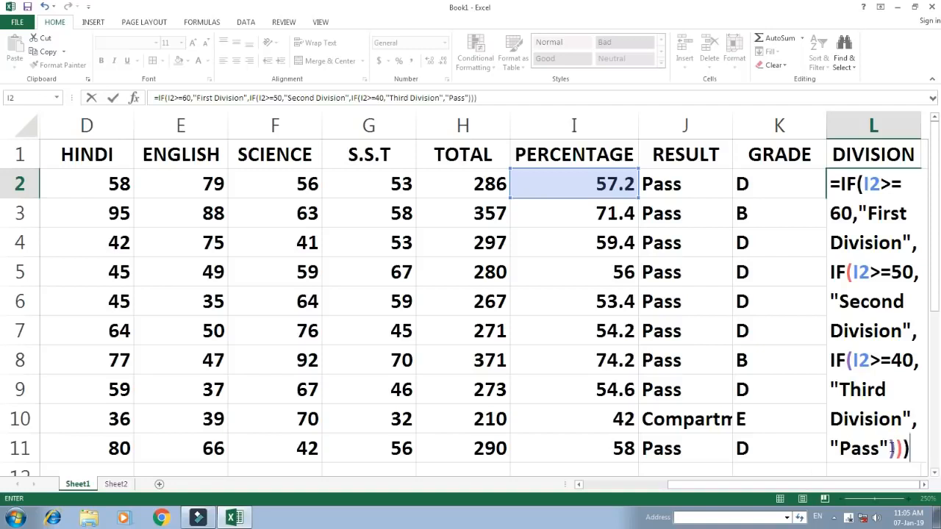
pyautogui.press('Return')
# Fill the DIVISION formula from L2 down to L11
pyautogui.click(838, 190)
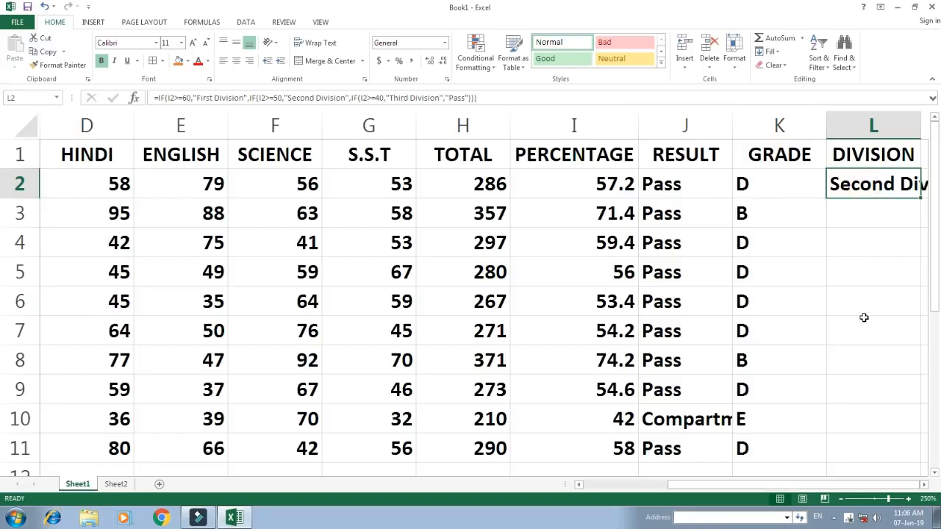
pyautogui.hotkey('shift', 'Down')
pyautogui.hotkey('shift', 'Down')
pyautogui.hotkey('shift', 'Down')
pyautogui.hotkey('shift', 'Down')
pyautogui.hotkey('shift', 'Down')
pyautogui.hotkey('shift', 'Down')
pyautogui.hotkey('shift', 'Down')
pyautogui.hotkey('shift', 'Down')
pyautogui.hotkey('shift', 'Down')
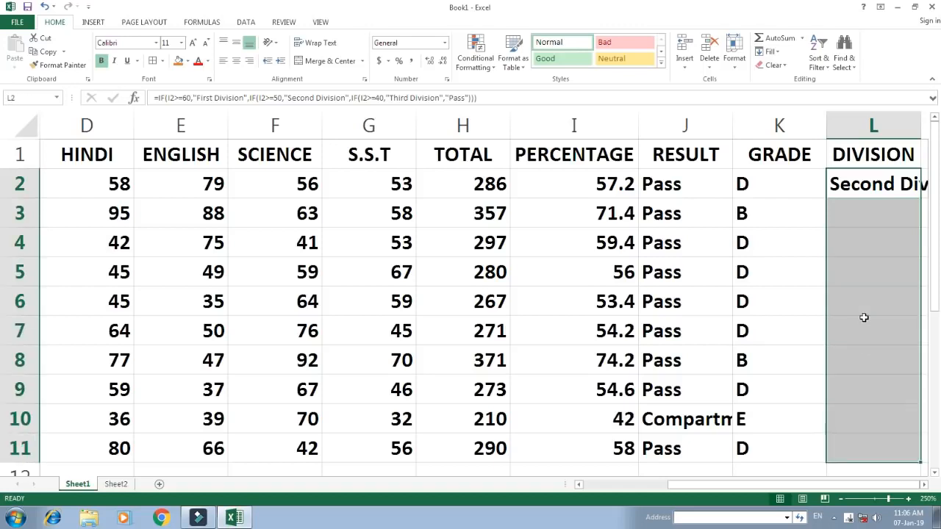
pyautogui.hotkey('ctrl', 'd')
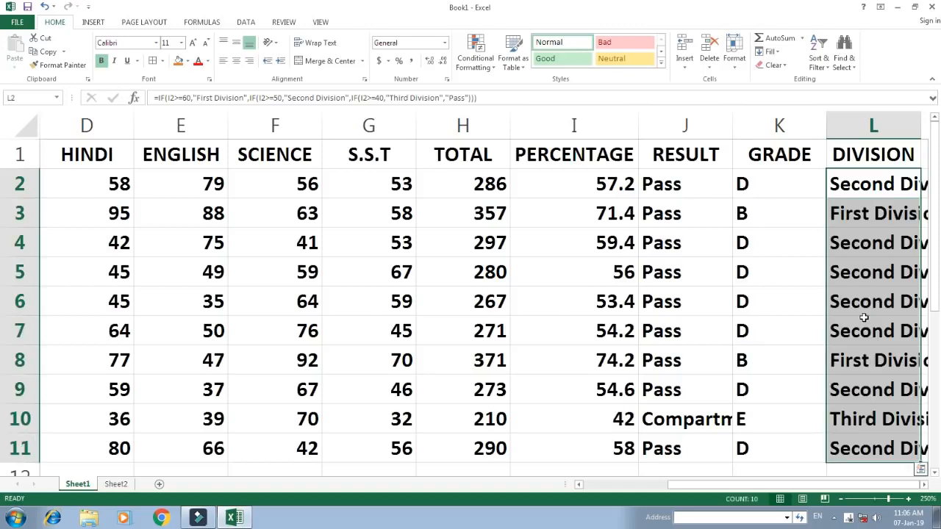
# AutoFit the width of DIVISION column L to its contents, then deselect the filled range
pyautogui.click(925, 485)
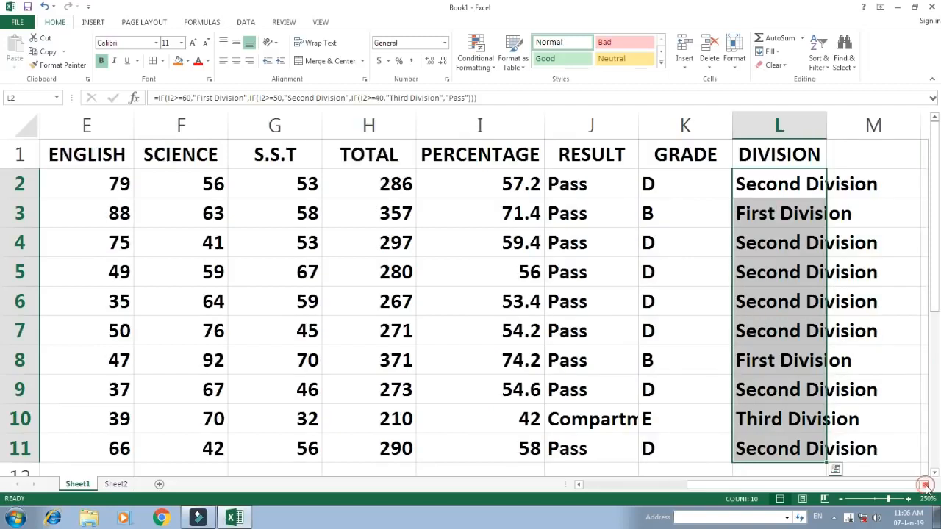
pyautogui.click(925, 485)
pyautogui.doubleClick(760, 125)
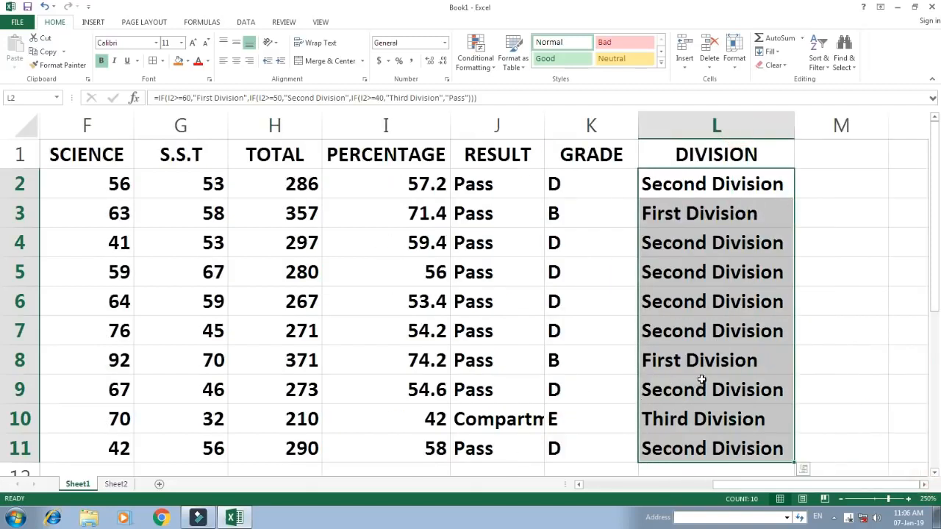
pyautogui.click(581, 282)
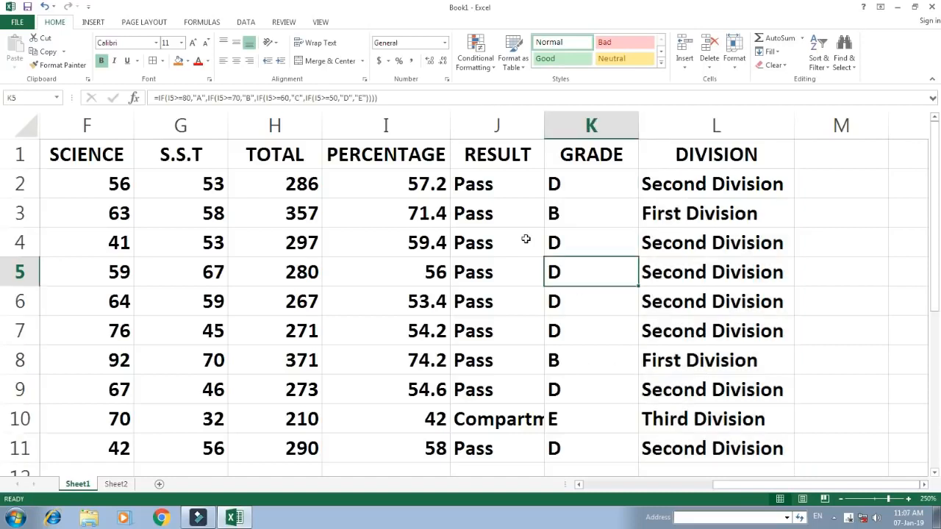